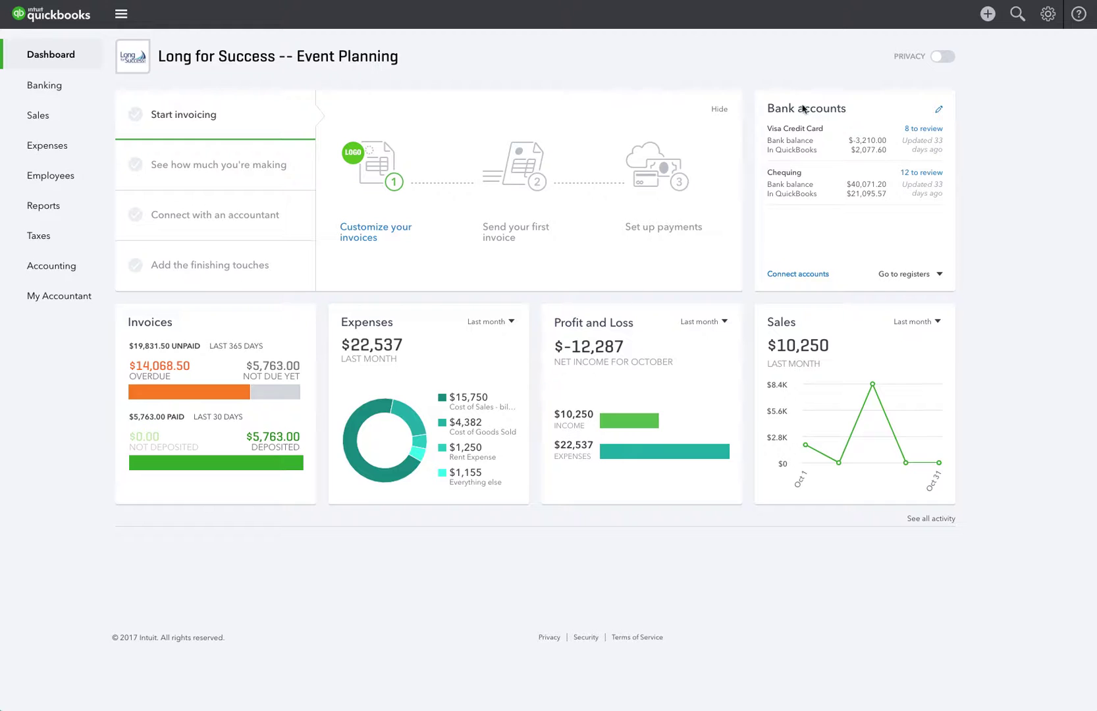
- Start a new invoice and choose the customer to bill
click(988, 15)
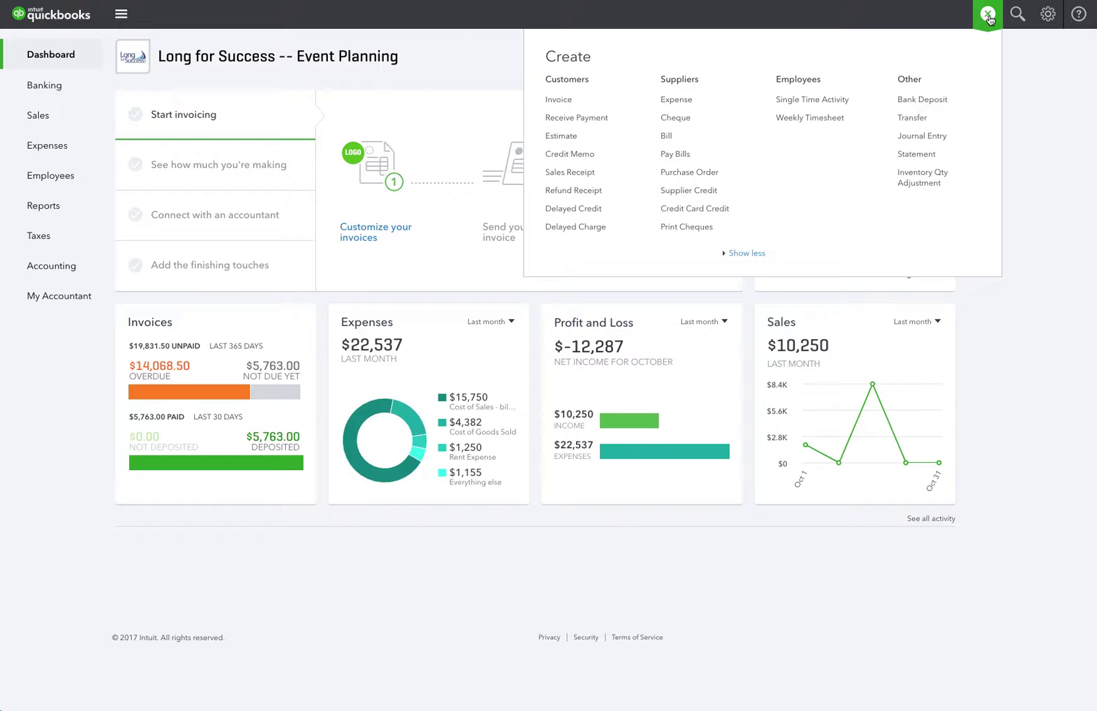
click(558, 102)
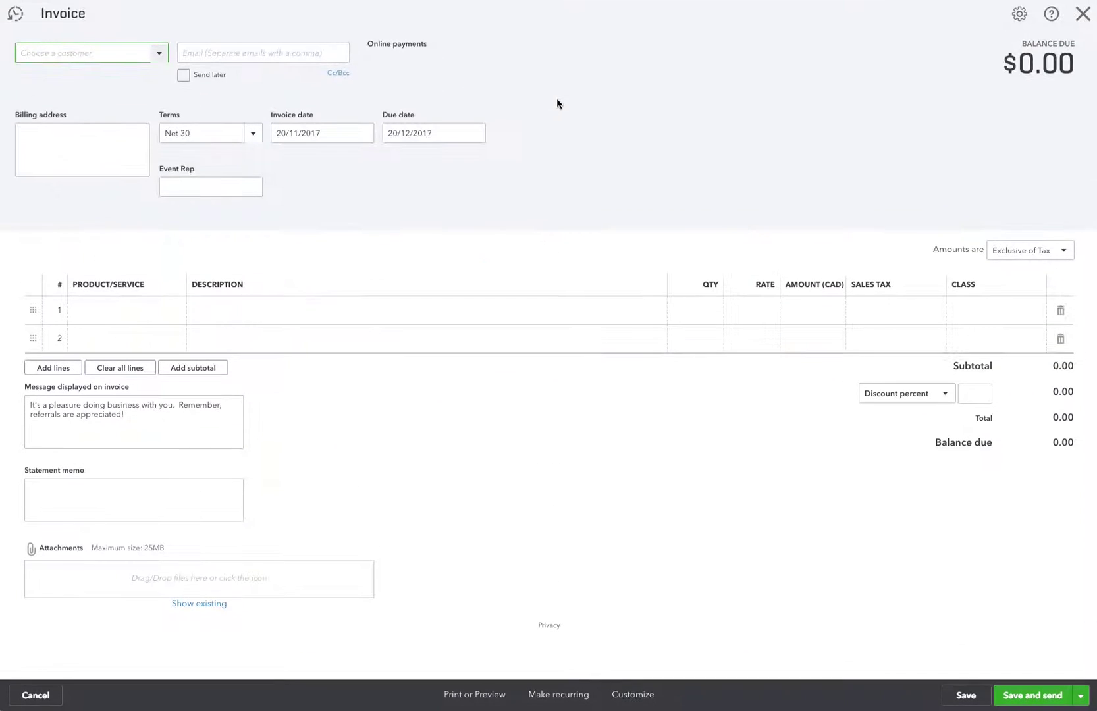
click(159, 60)
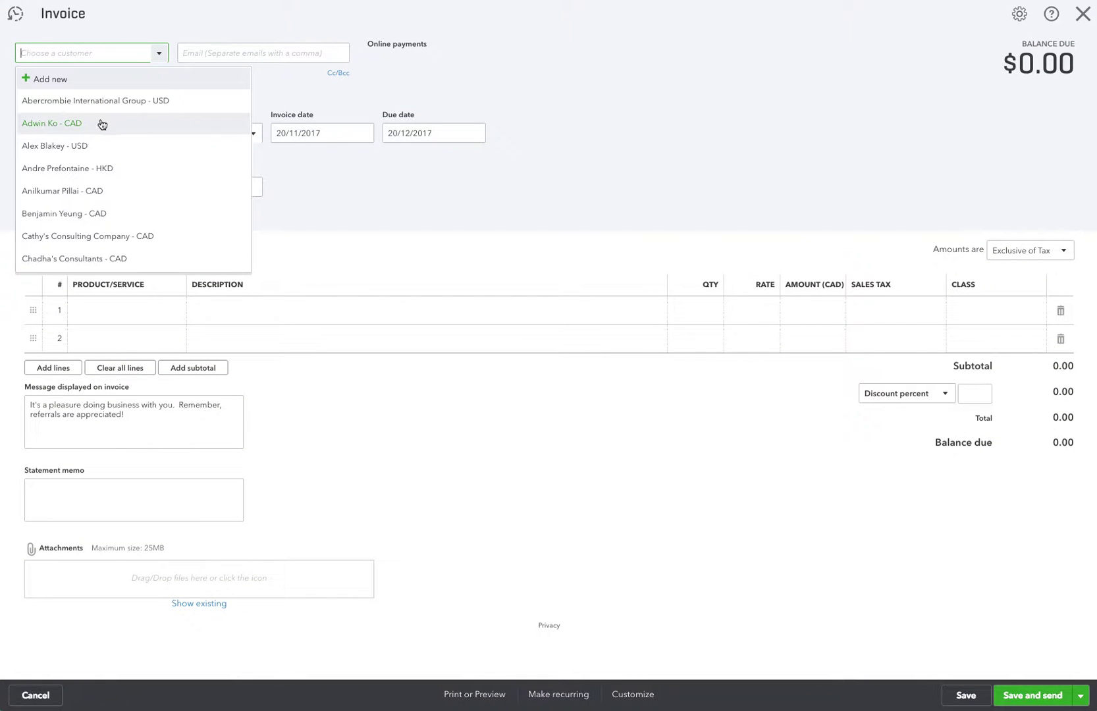
click(101, 123)
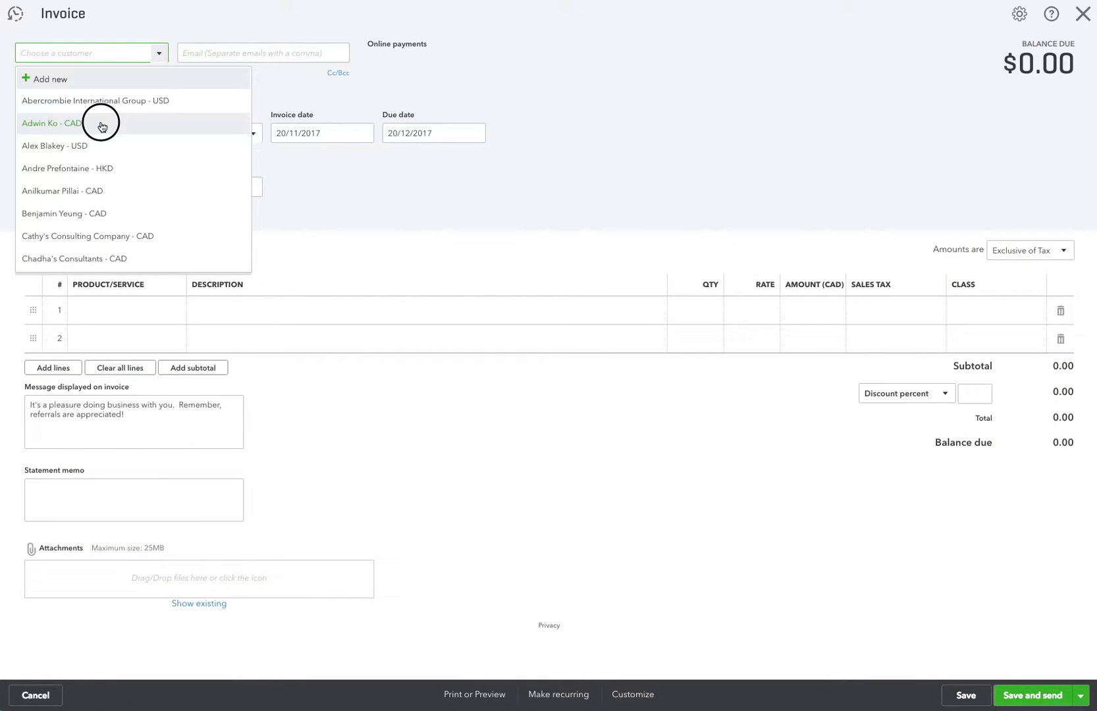
- Add a first line of 5 Guest Book at 25 with HST ON (13%), totalling 141.25
click(125, 310)
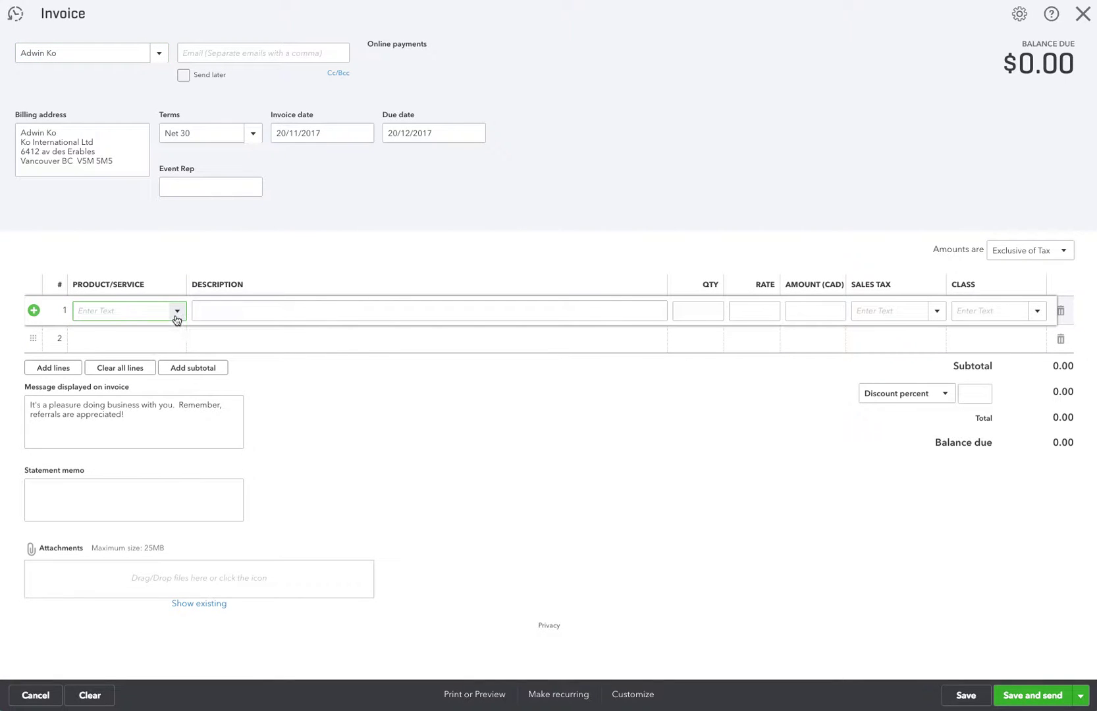
click(177, 311)
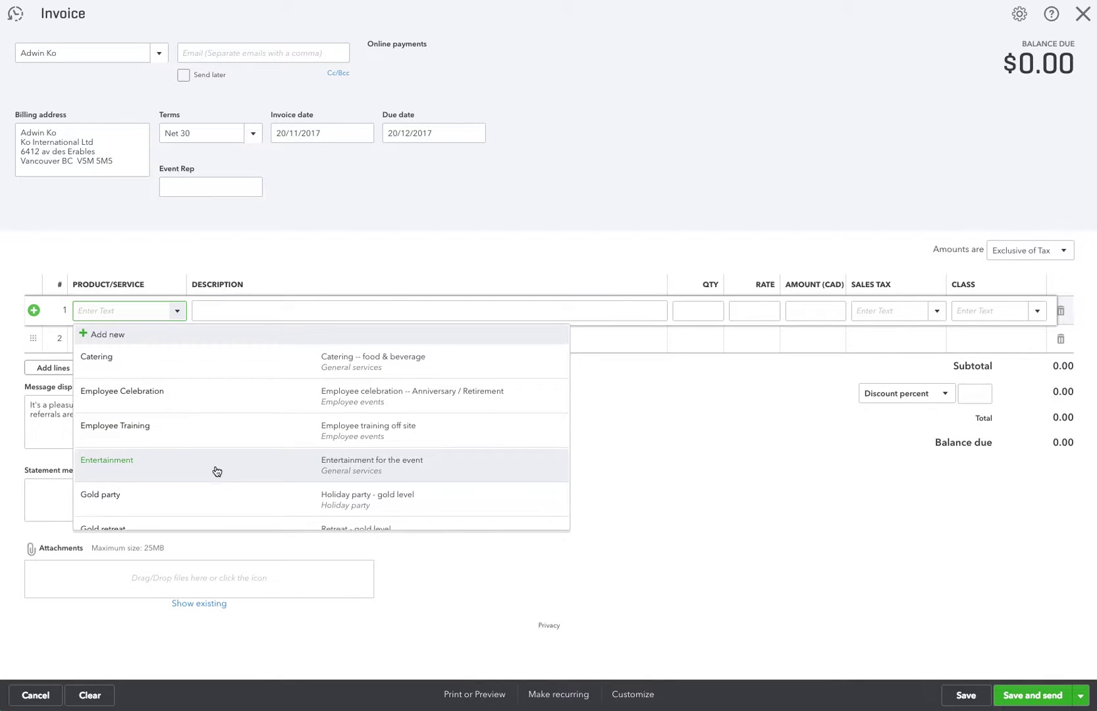
scroll(216, 471, down, 1)
scroll(216, 470, down, 1)
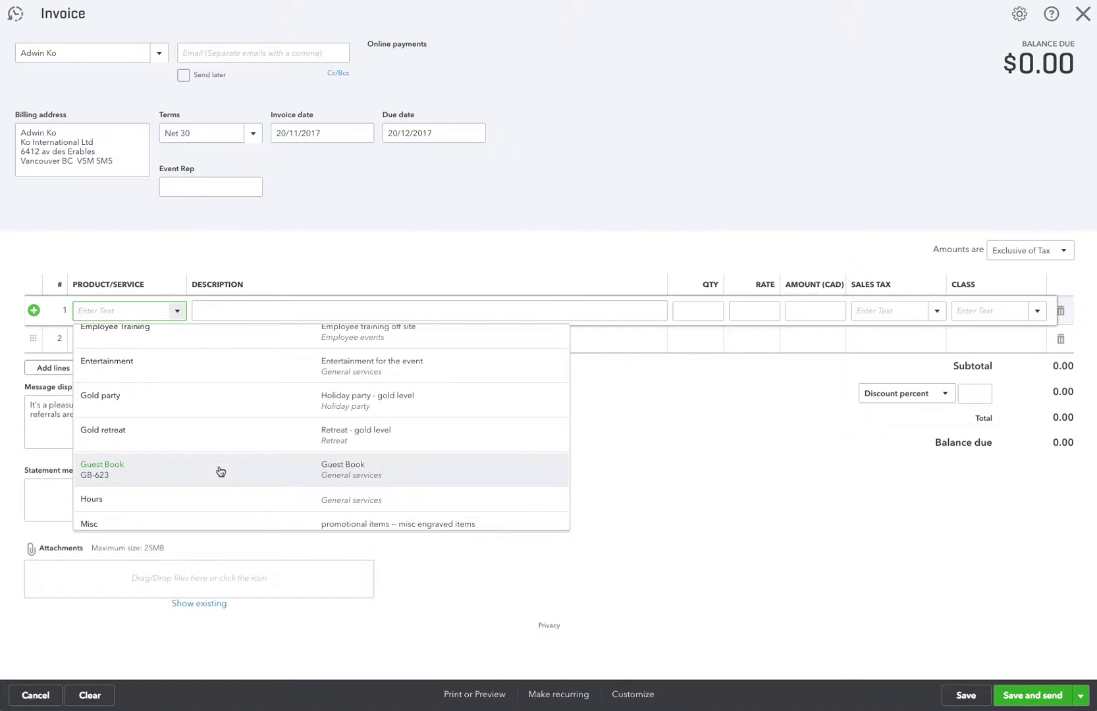
click(217, 471)
click(716, 307)
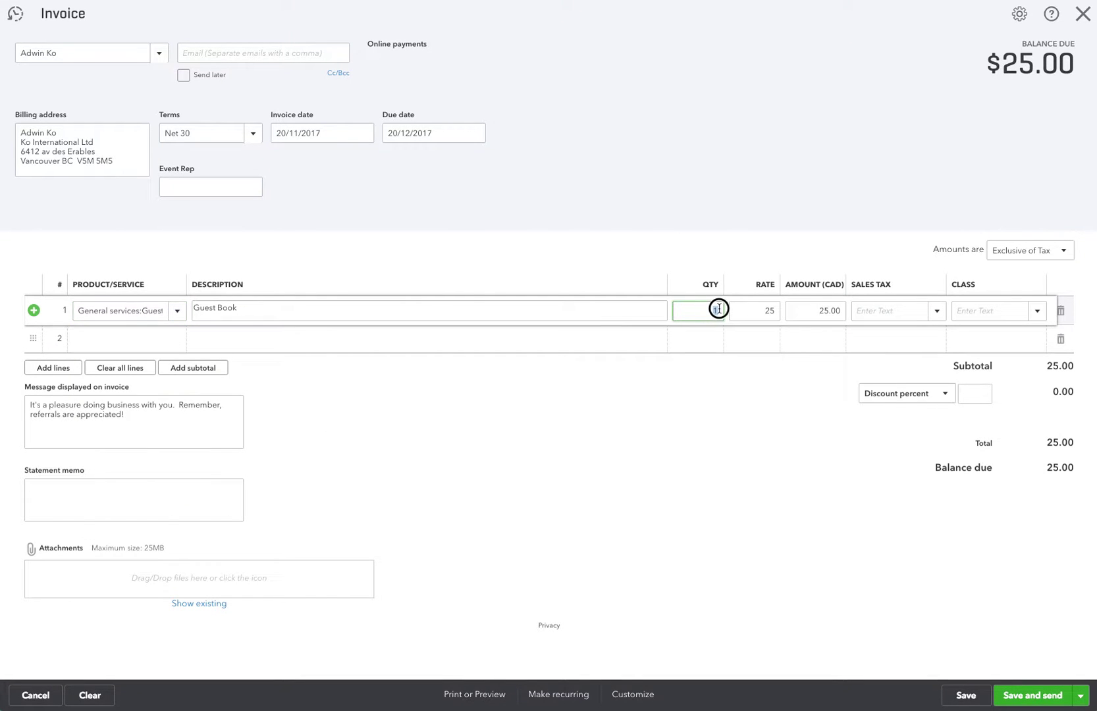
text(5)
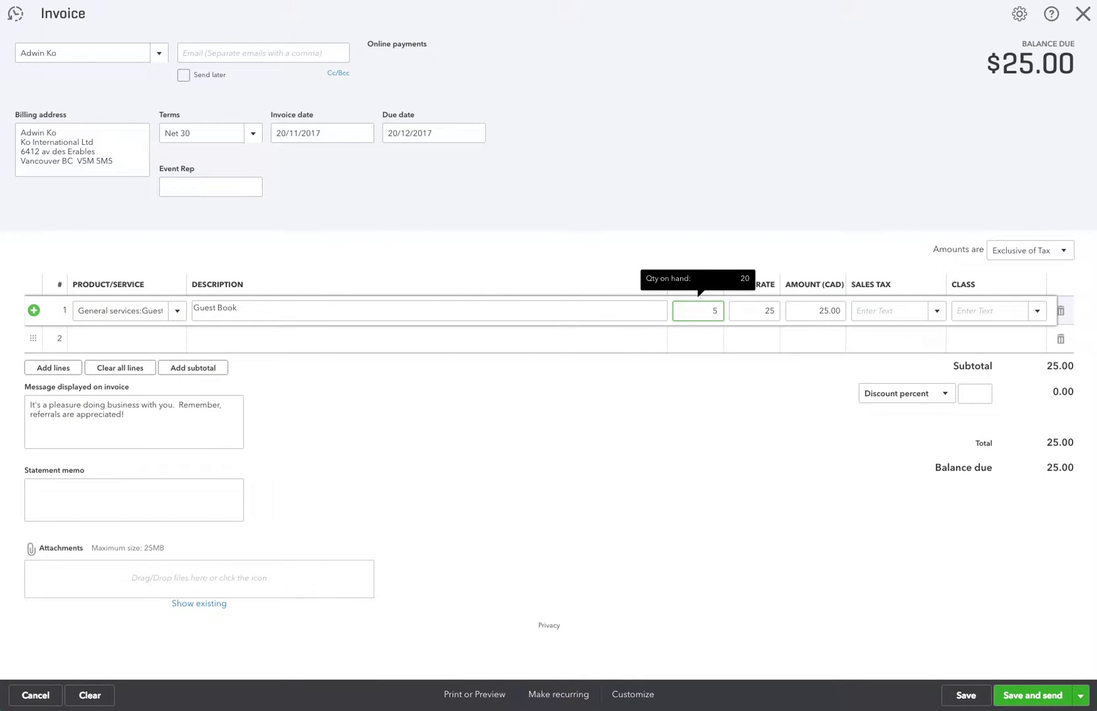
key(Tab)
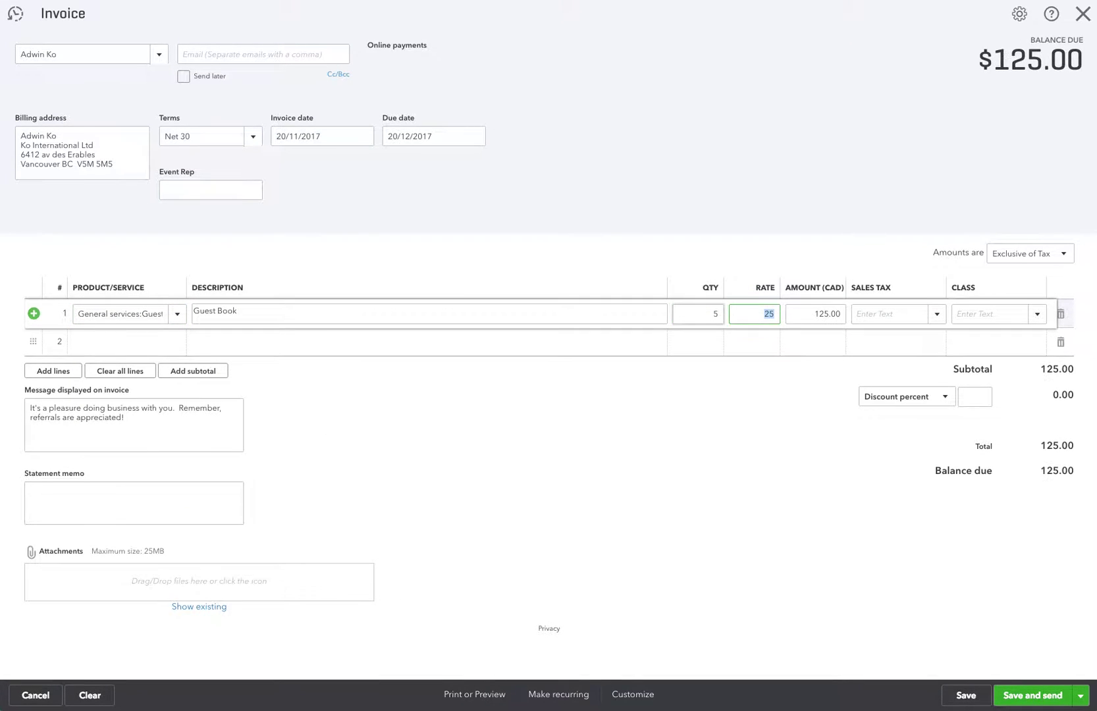
click(937, 315)
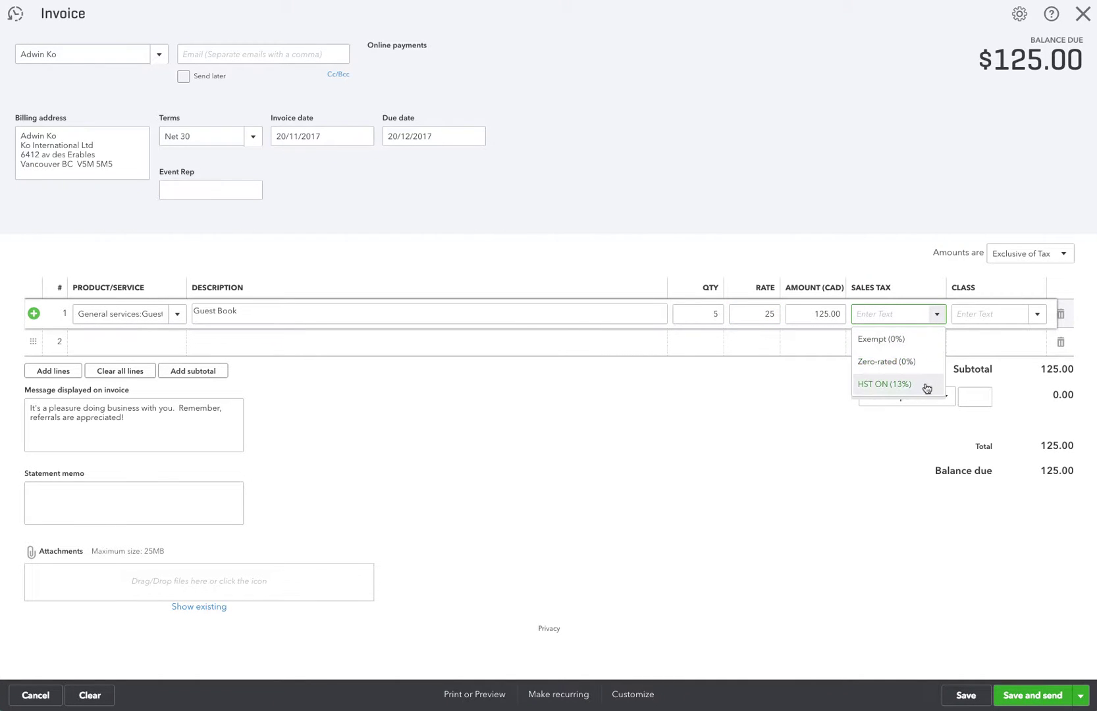
click(926, 388)
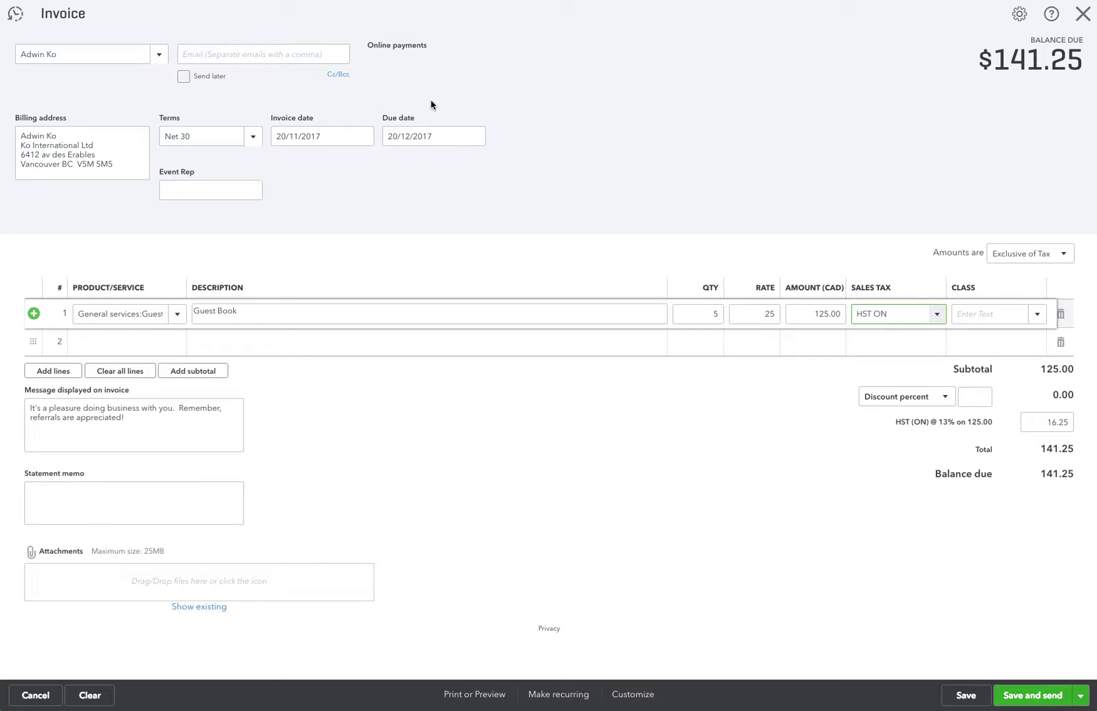
- Save the Guest Book invoice, recorded as invoice no. 1018
click(961, 696)
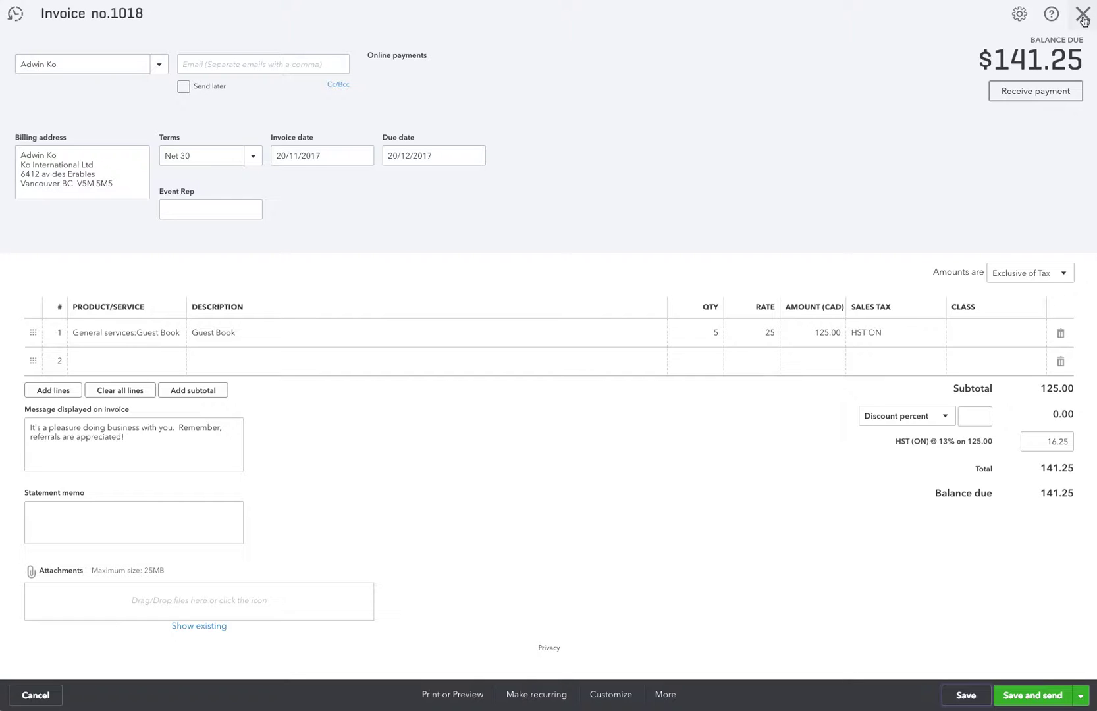
- Close invoice 1018, then enable Custom transaction numbers in Sales form content settings and save
click(1083, 16)
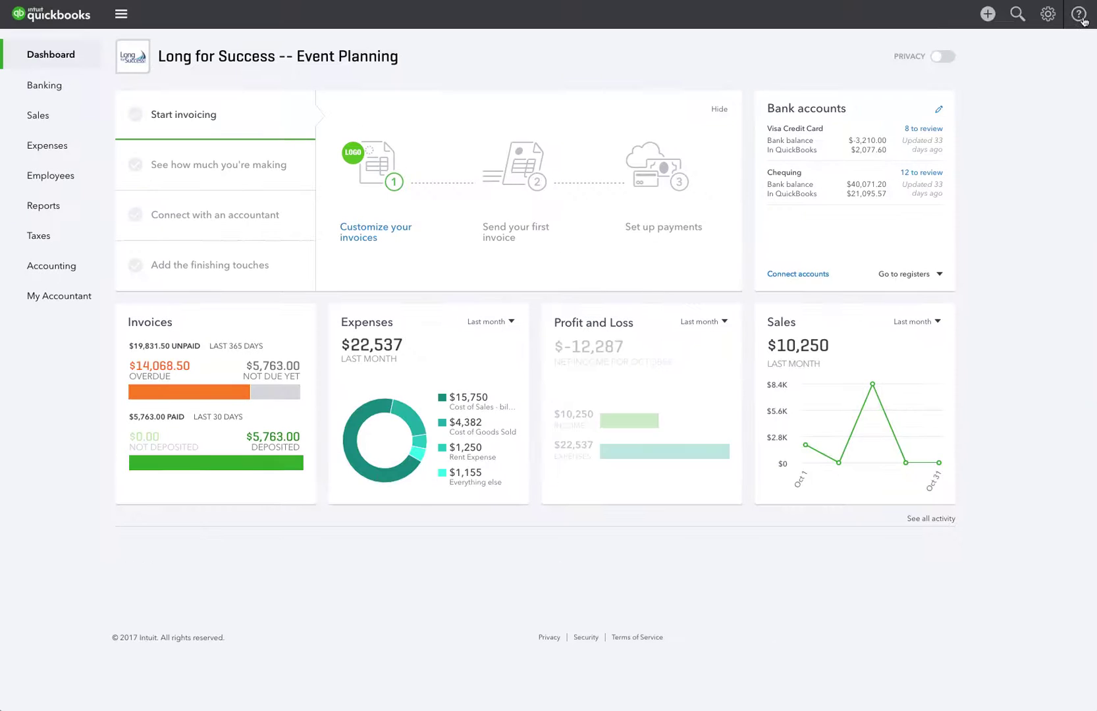
click(1048, 16)
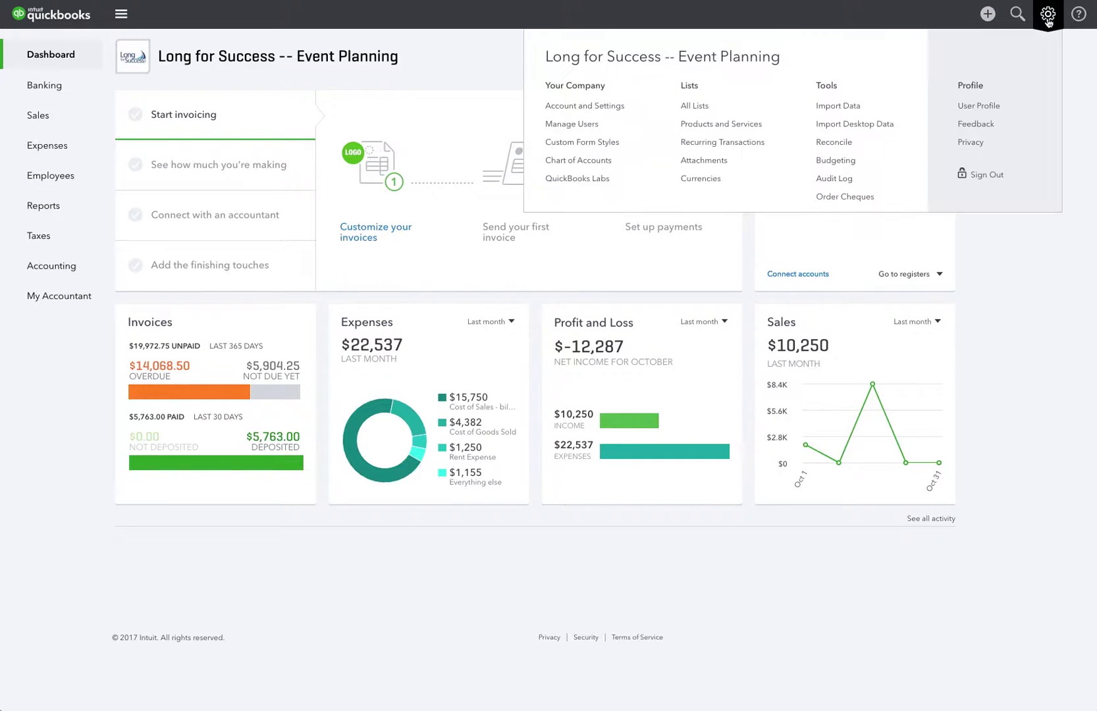
click(605, 113)
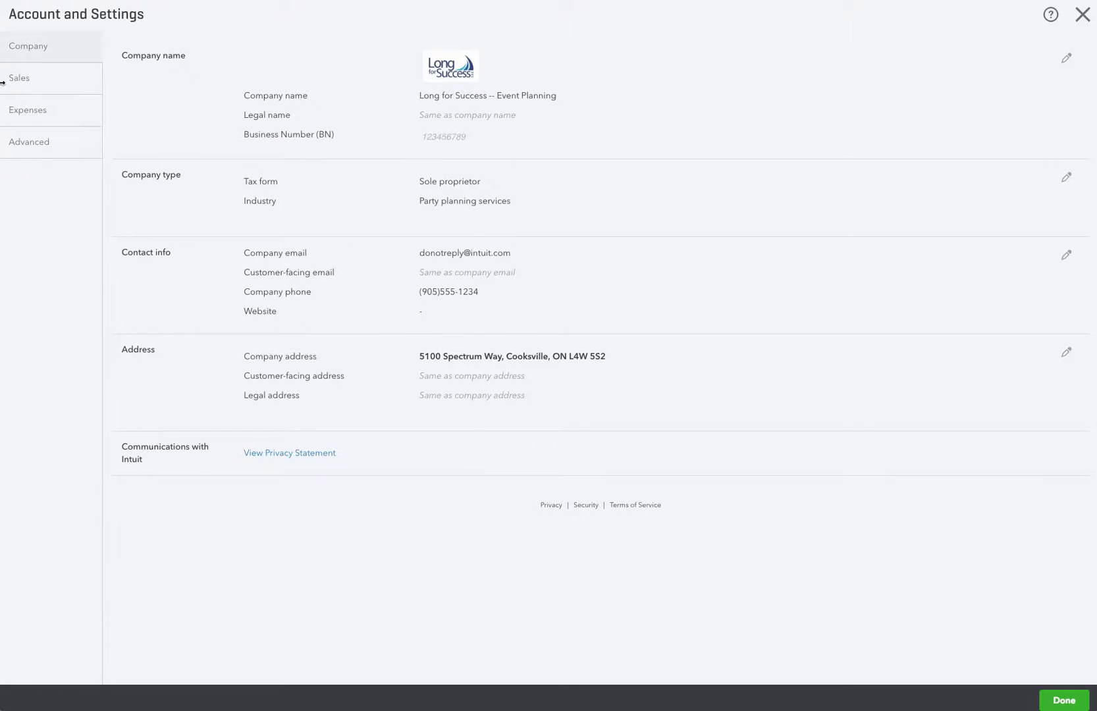
click(19, 83)
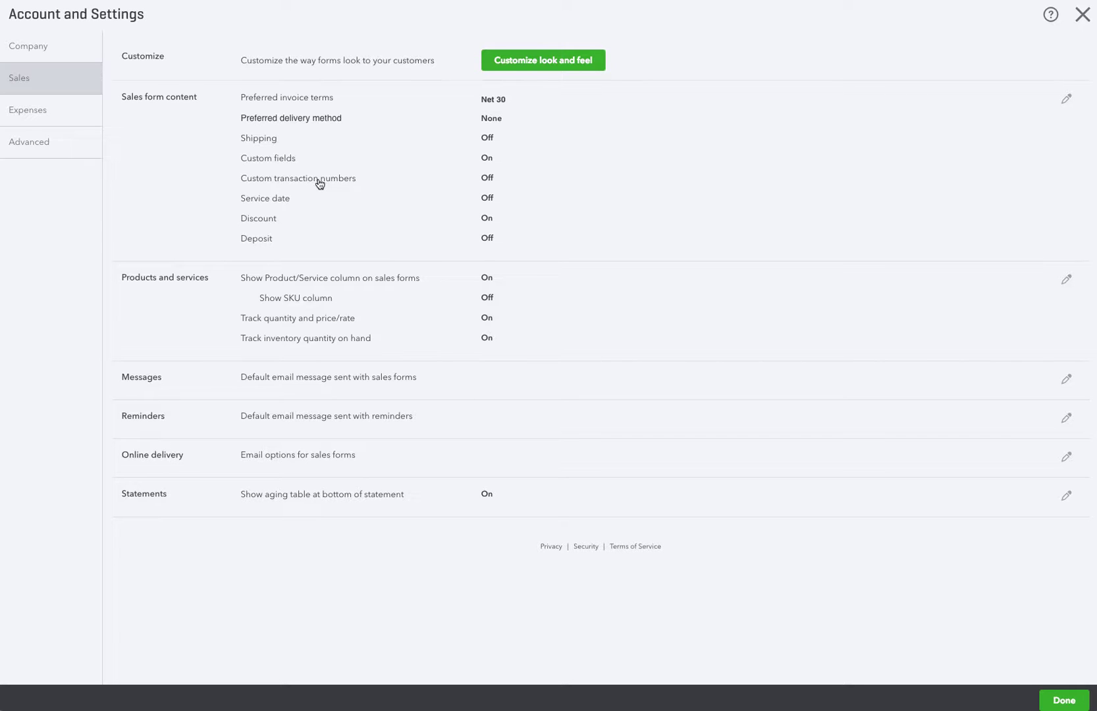
click(317, 184)
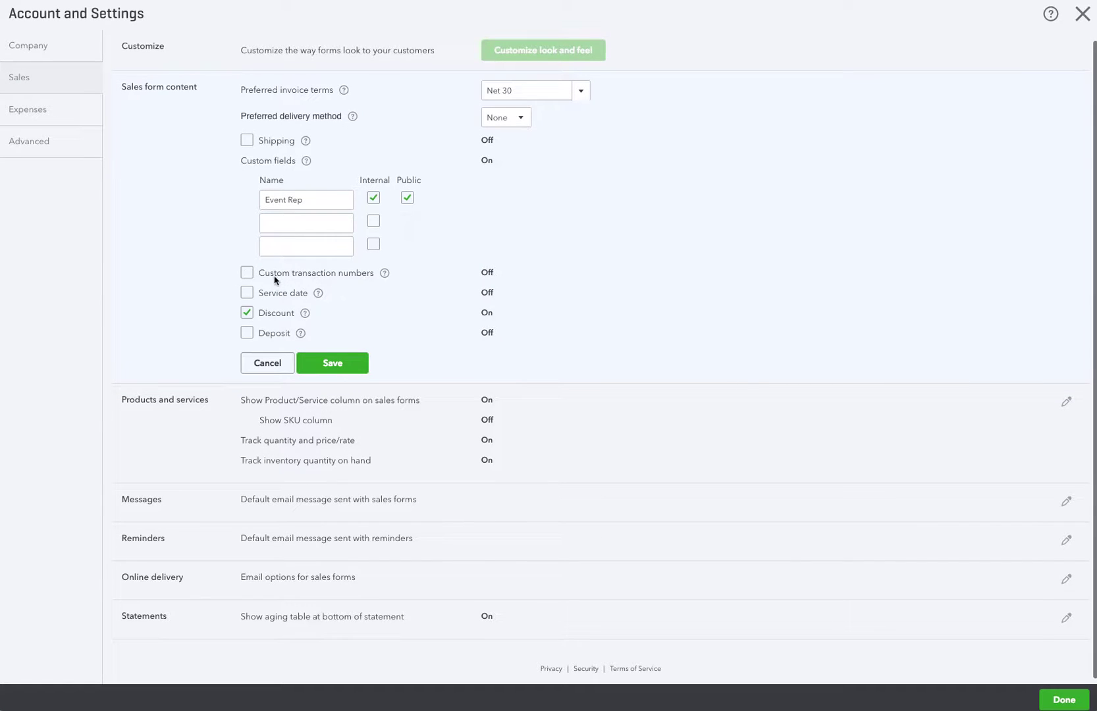
click(246, 274)
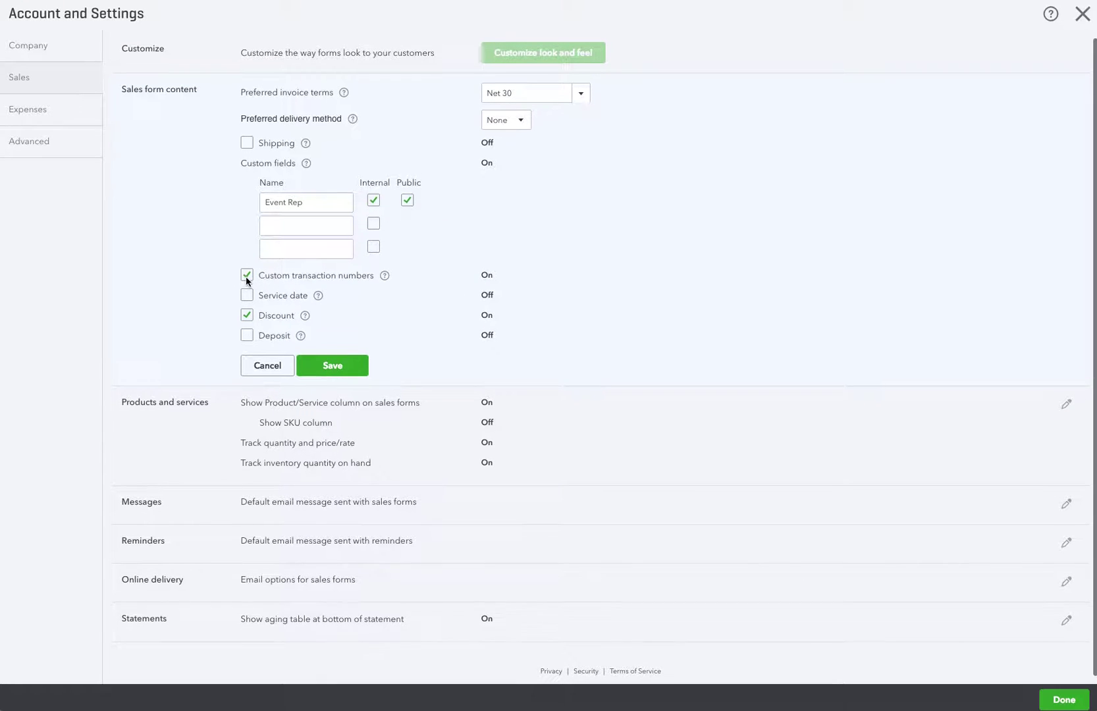
click(343, 372)
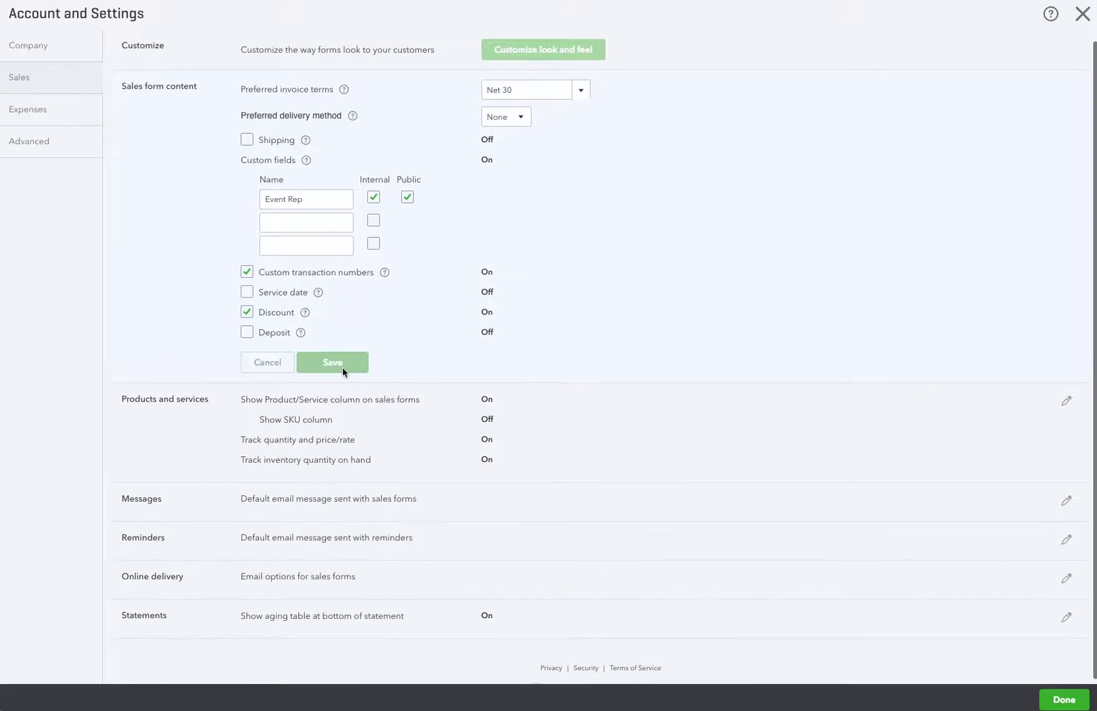
click(1065, 701)
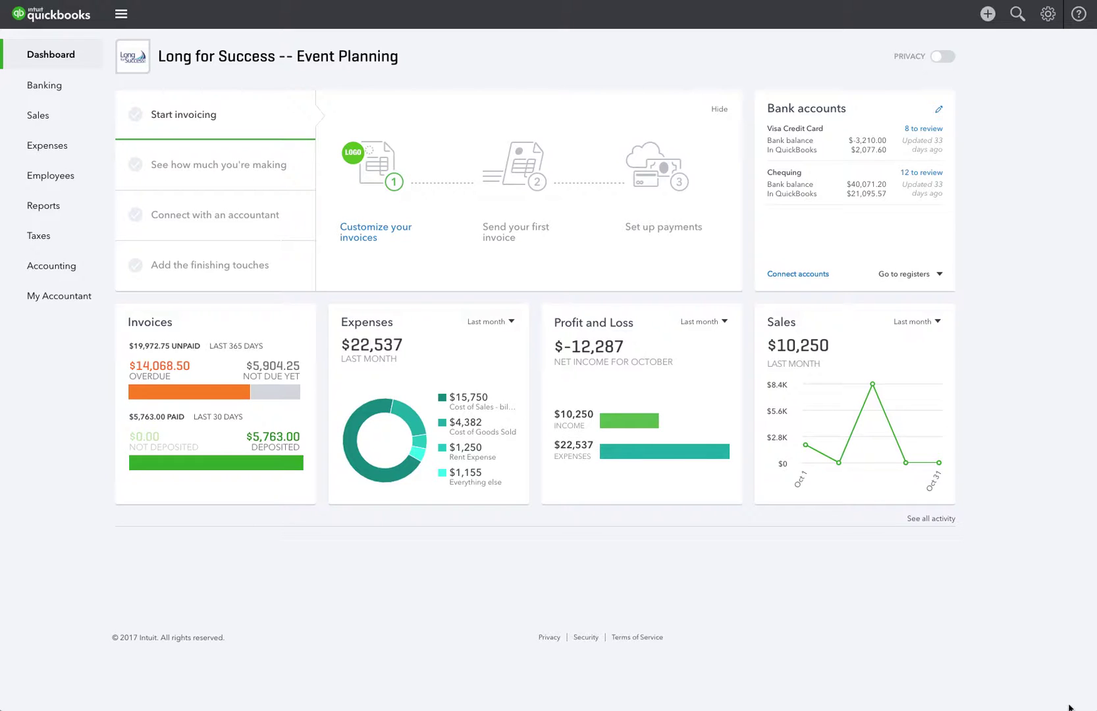
- Start another invoice and select its editable invoice number 1019
click(992, 21)
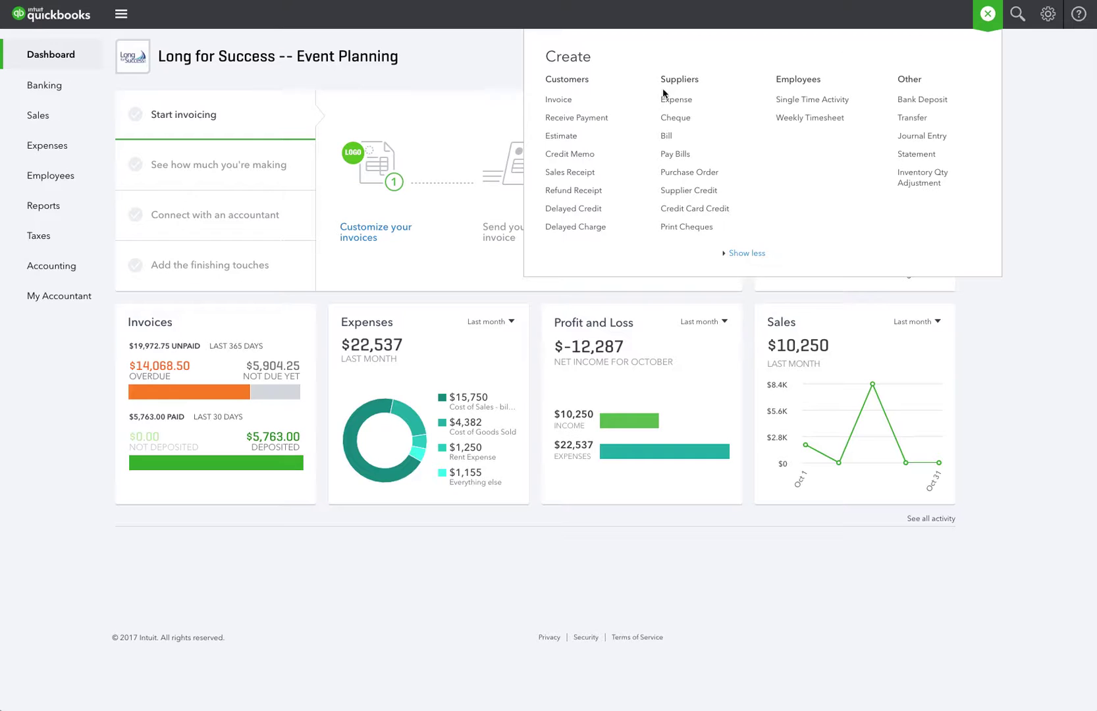
click(560, 100)
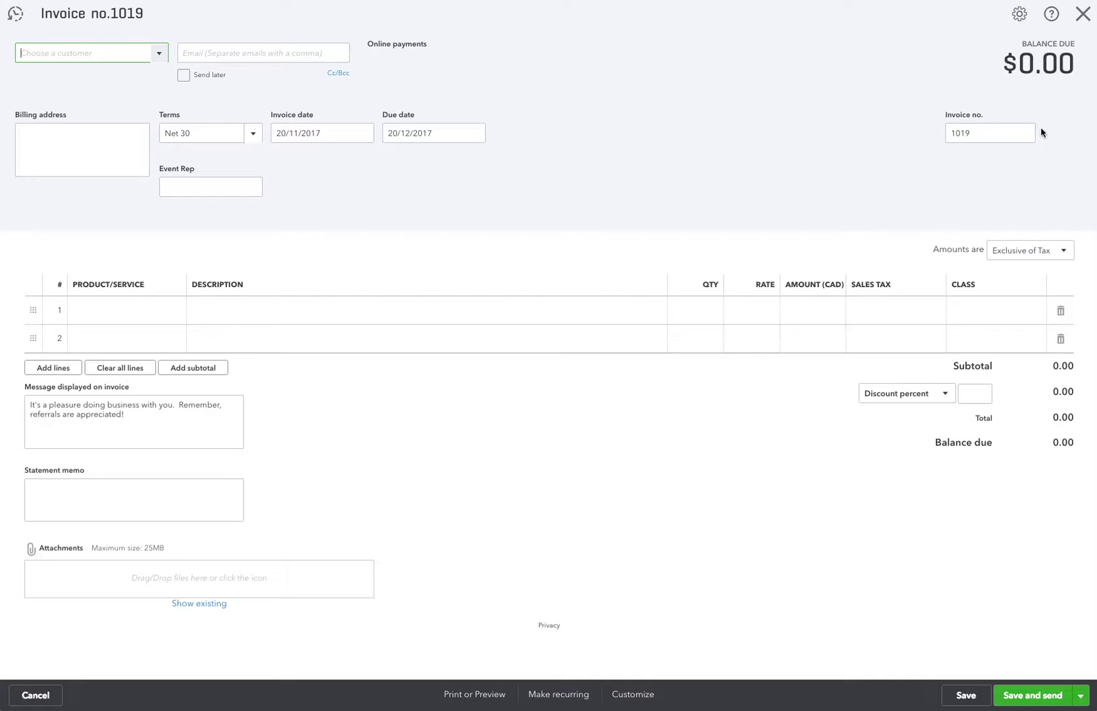
click(959, 134)
drag(970, 134, 942, 134)
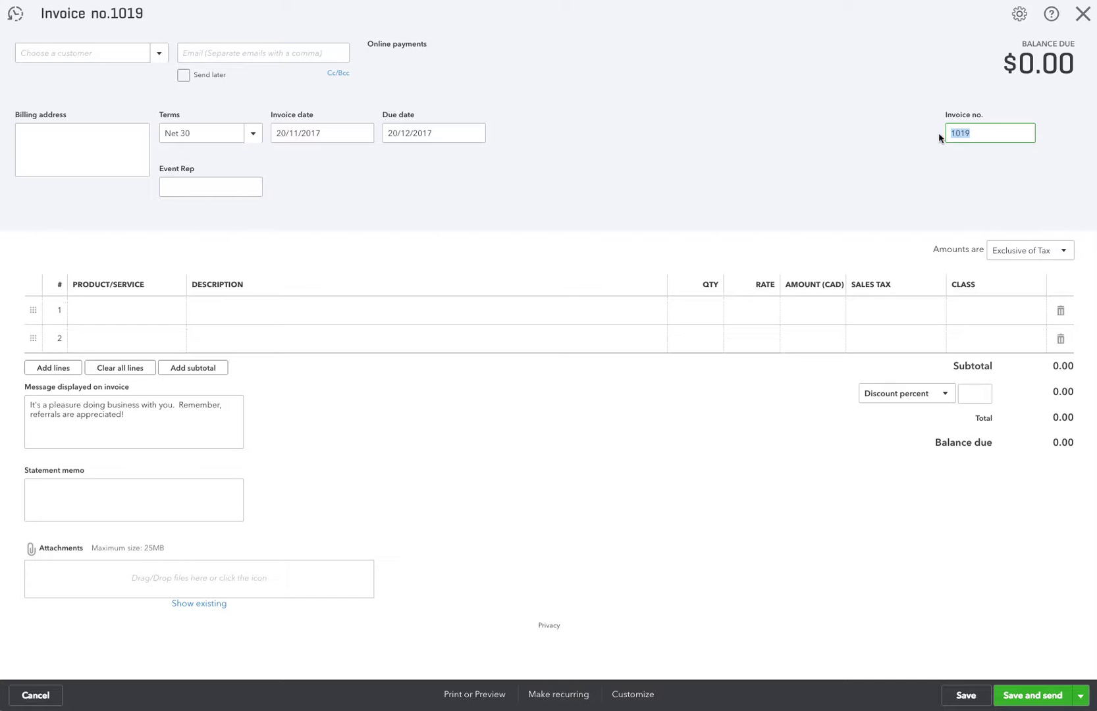
click(25, 53)
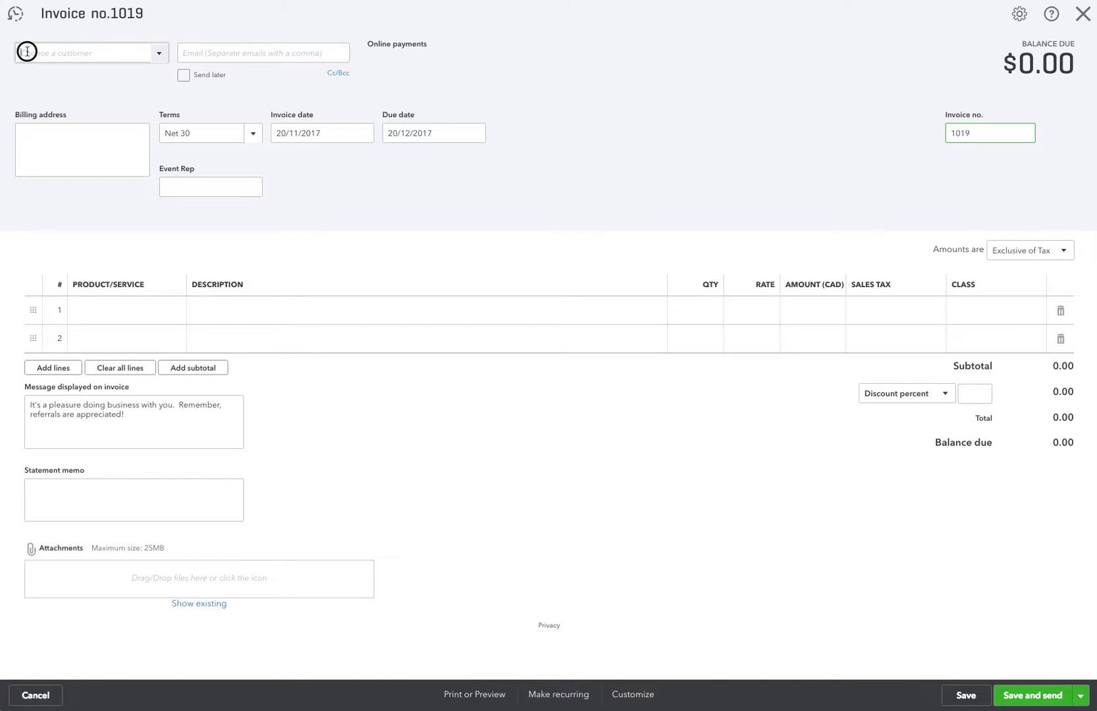
- Choose the customer from the suggestions and add Guest Book to the first line
text(Adwin Ko)
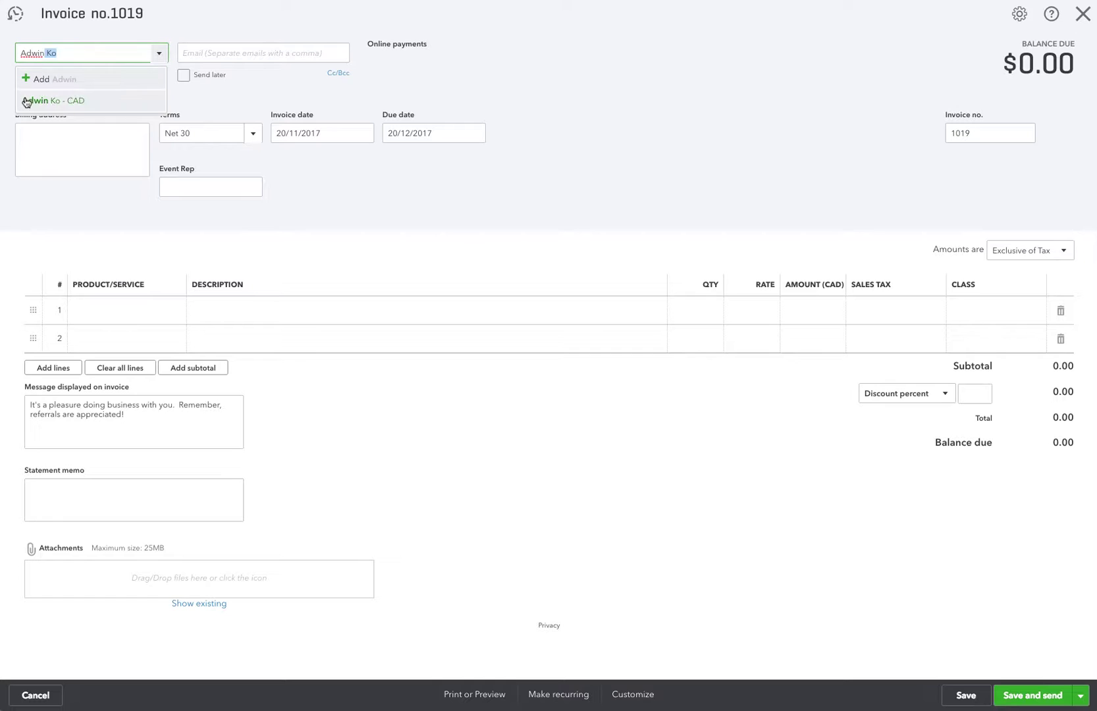
click(30, 100)
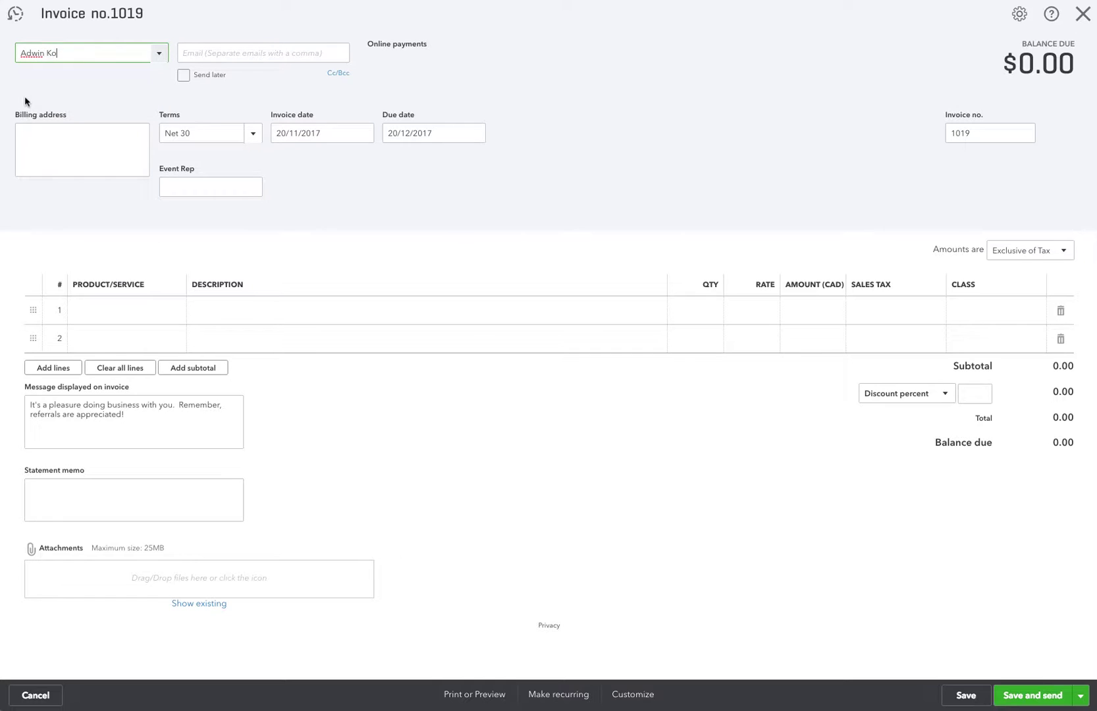
click(130, 312)
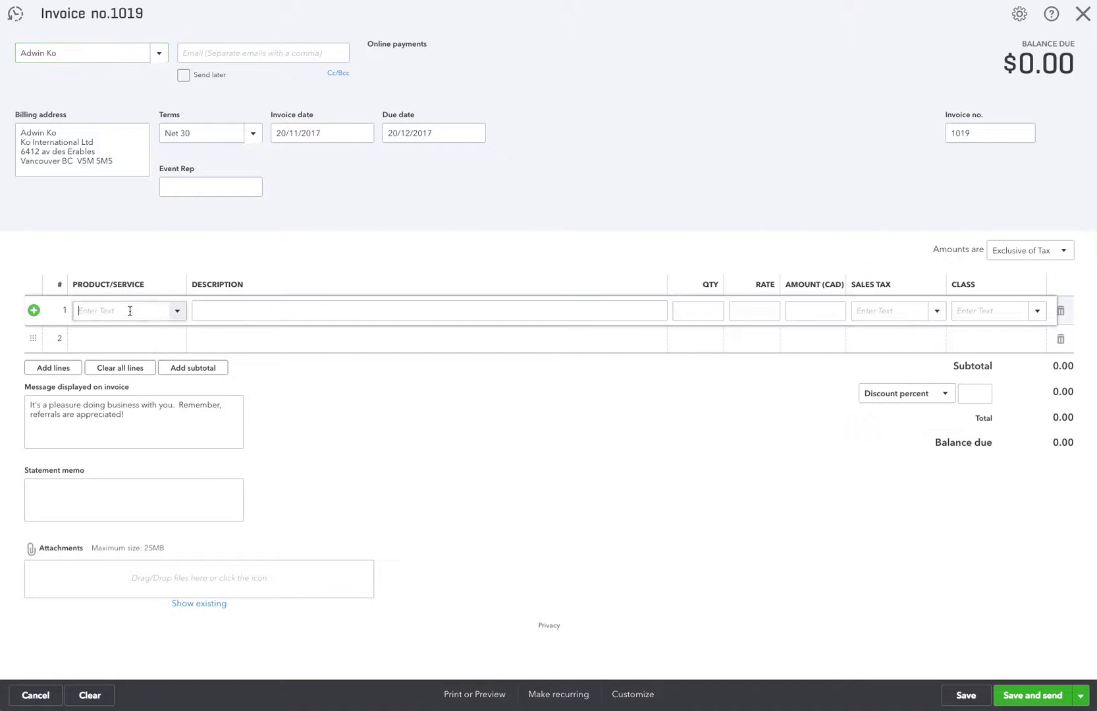
click(177, 312)
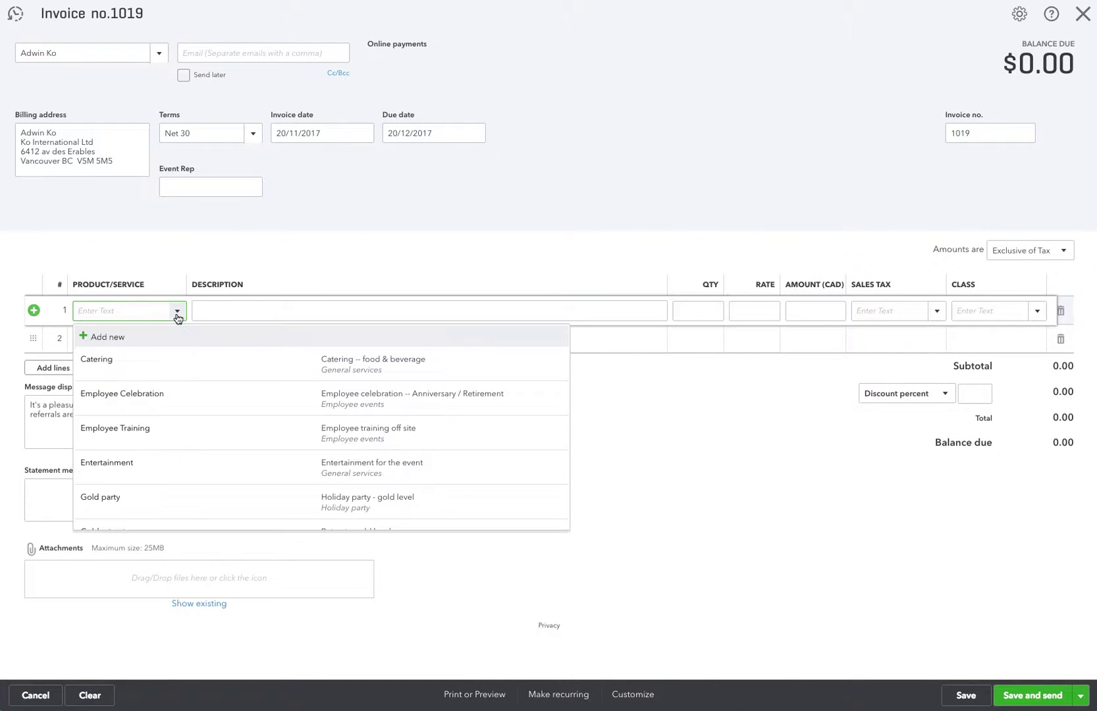
scroll(196, 451, down, 1)
scroll(196, 451, down, 2)
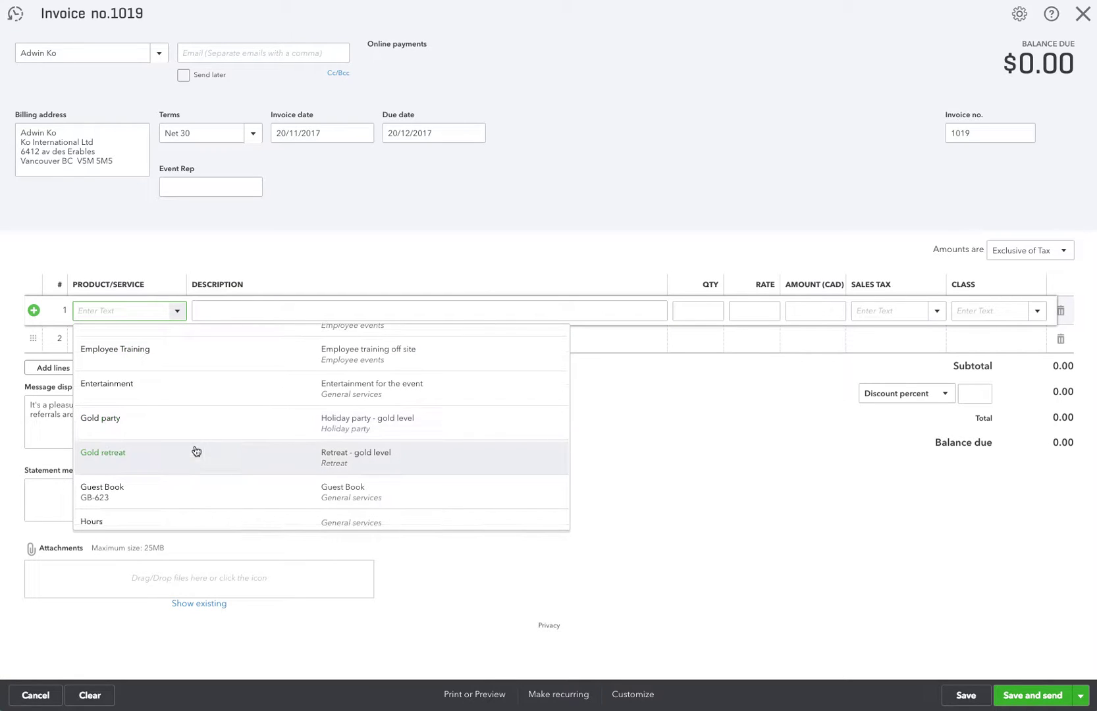
click(197, 488)
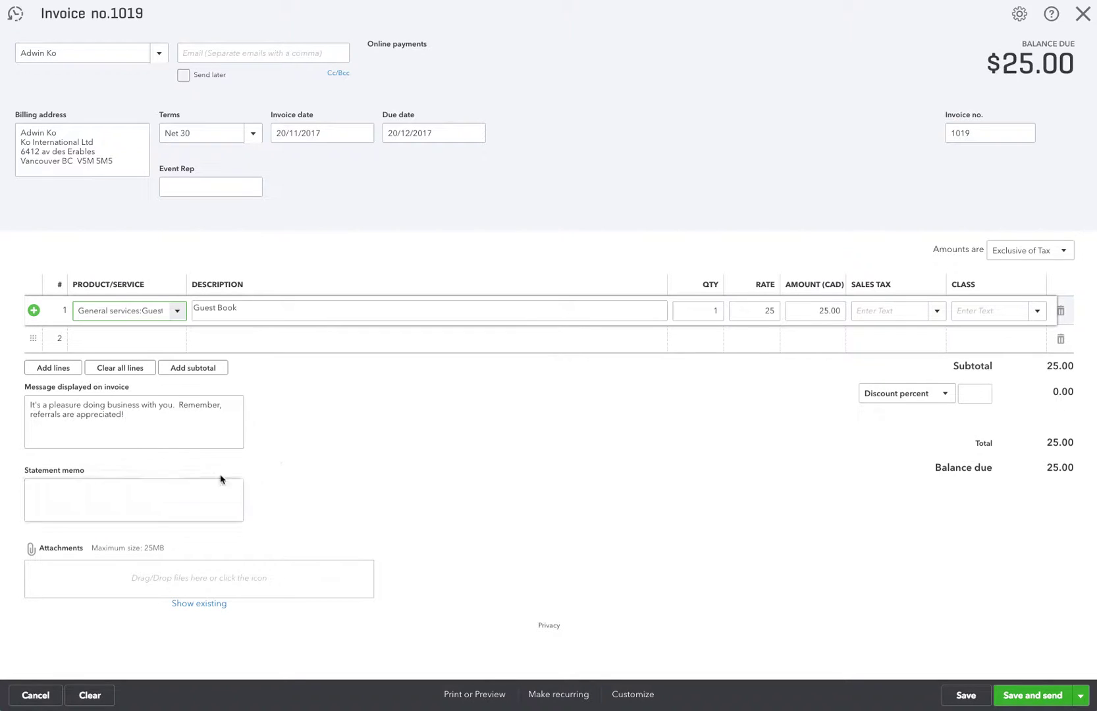
- Set the Guest Book quantity to 5 with HST ON (13%), then select invoice number 1019
click(718, 309)
text(2)
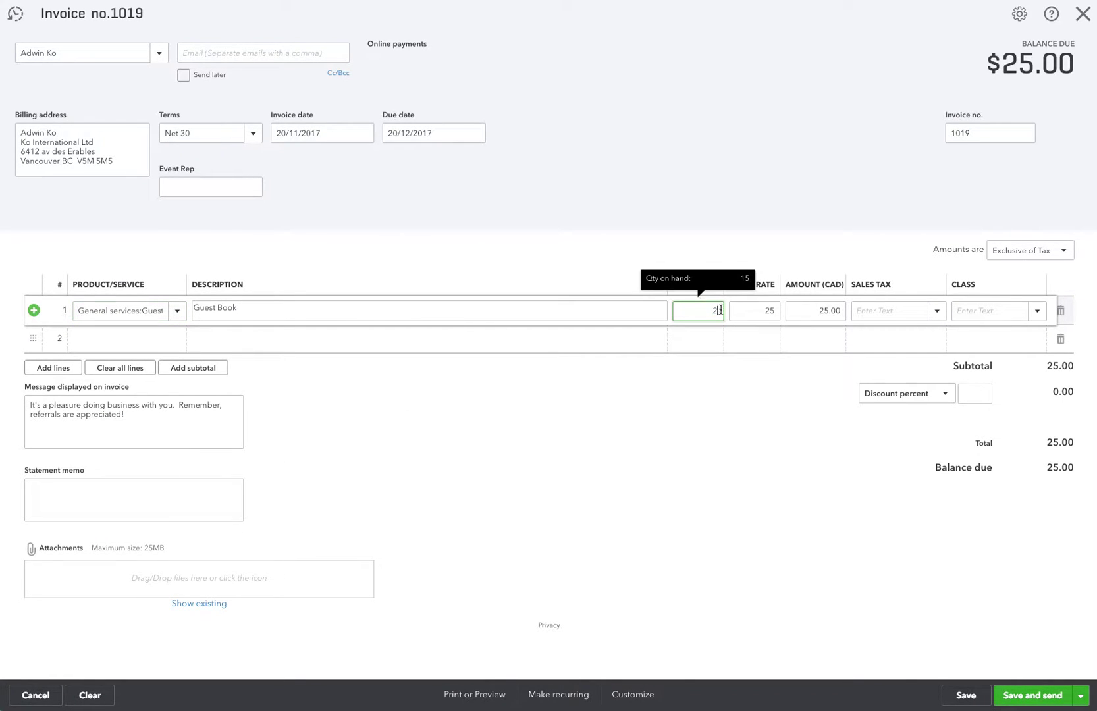
key(Tab)
click(937, 311)
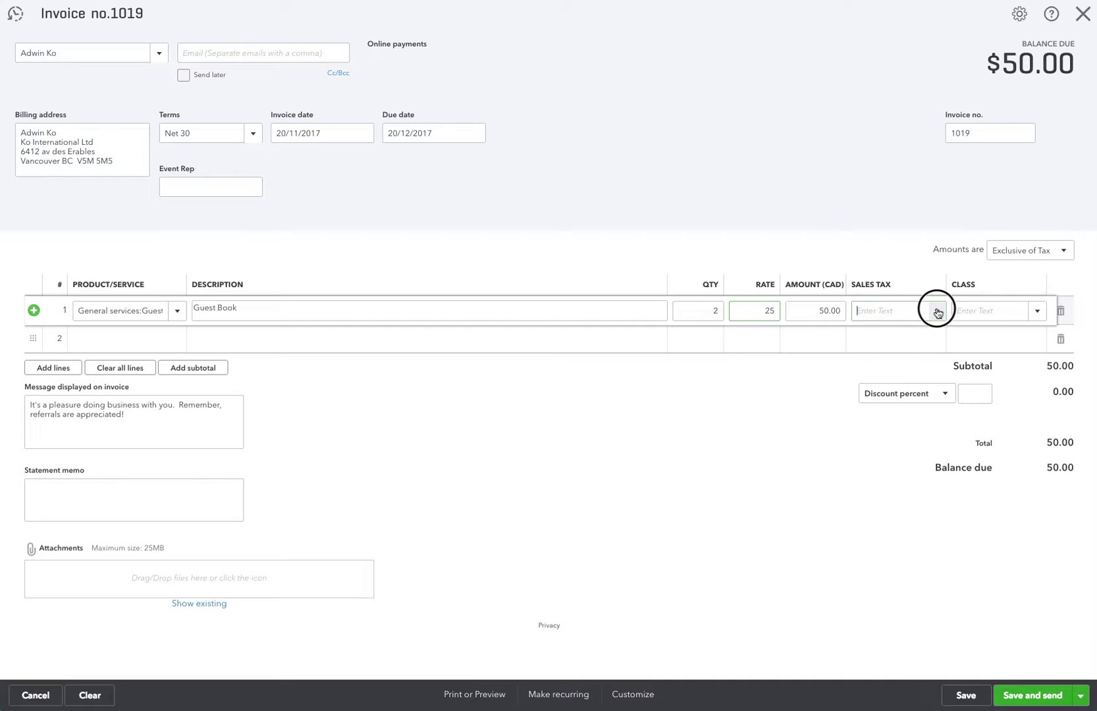
click(718, 310)
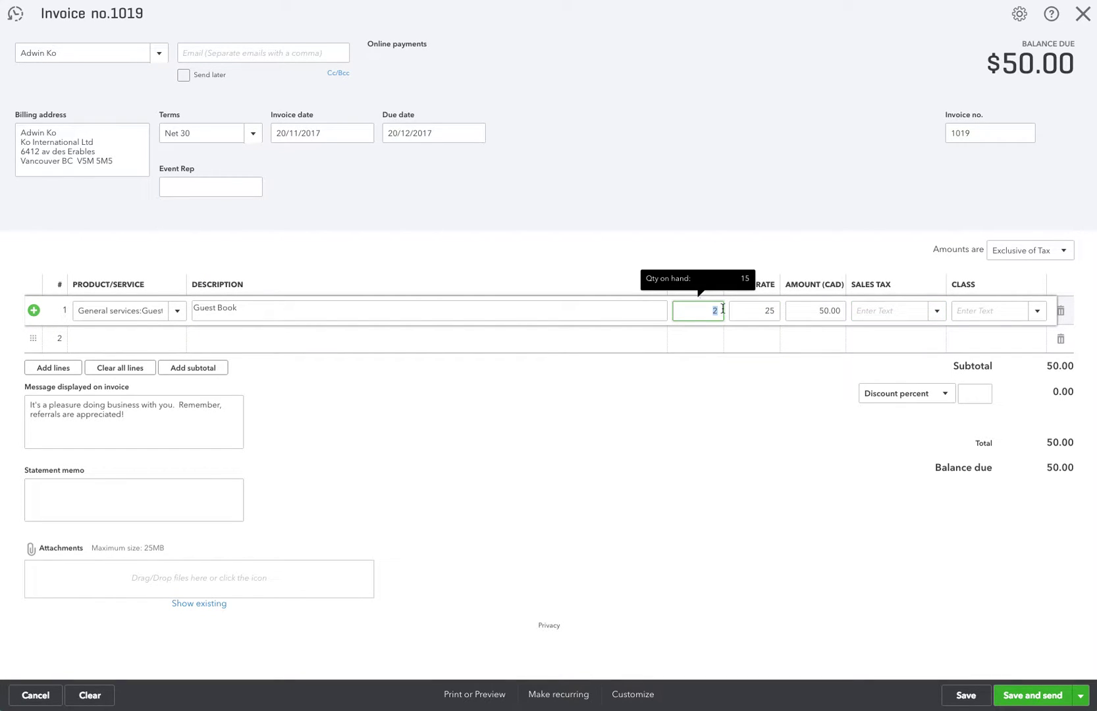
text(5)
click(833, 312)
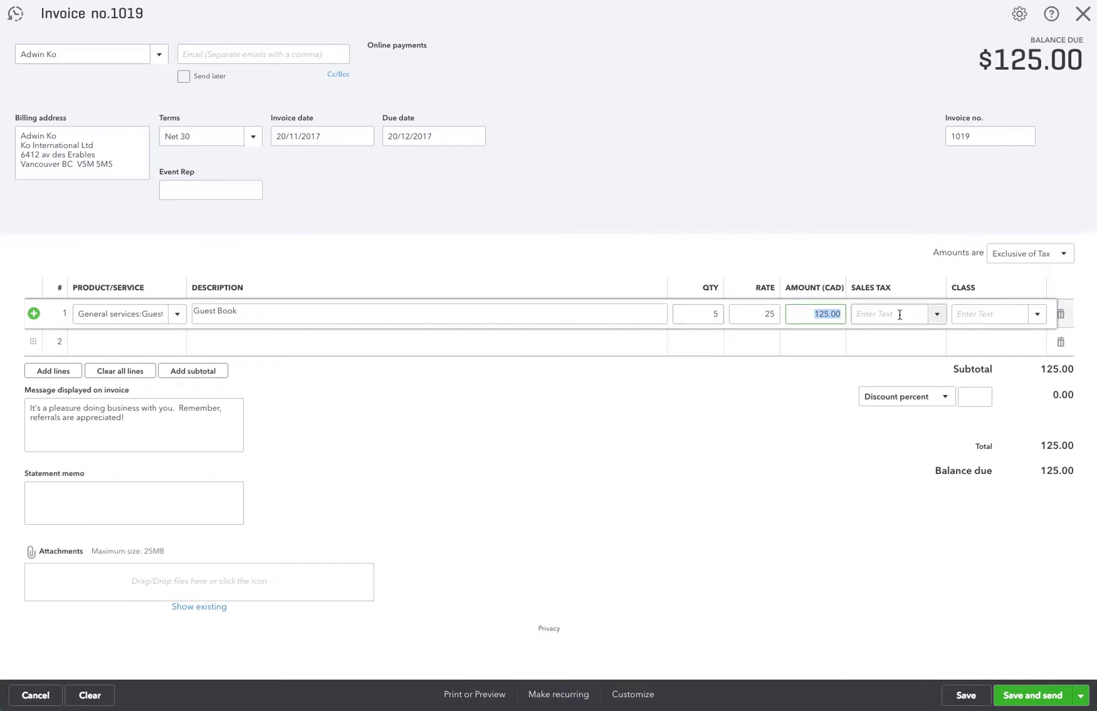
click(937, 321)
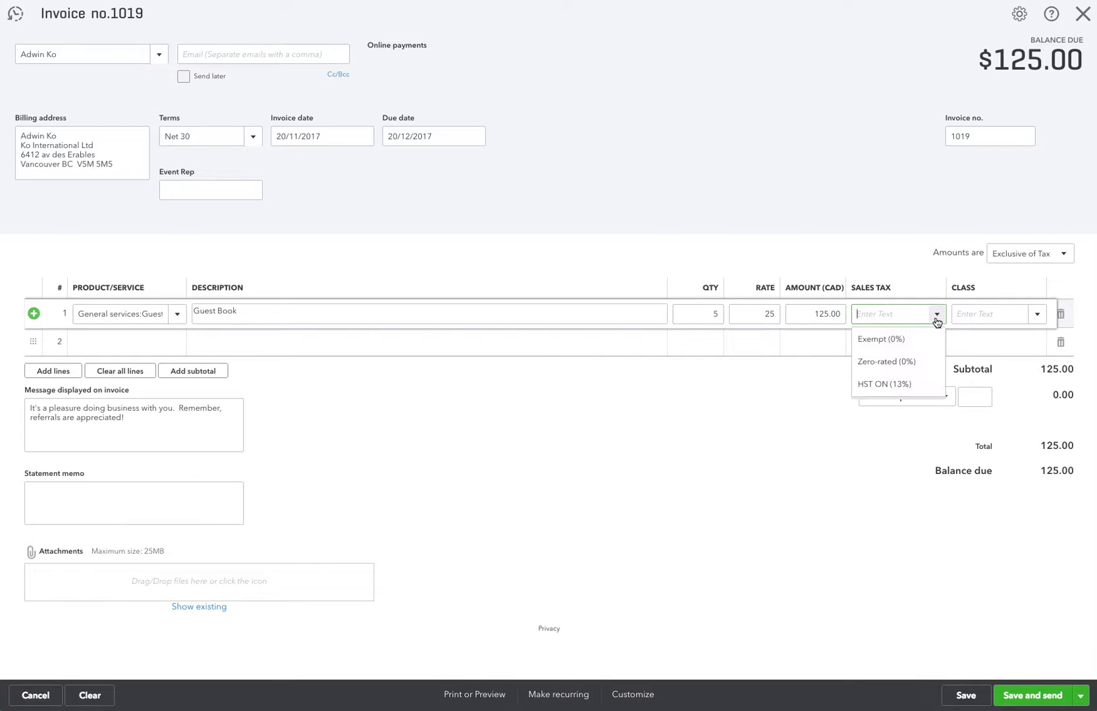
click(911, 385)
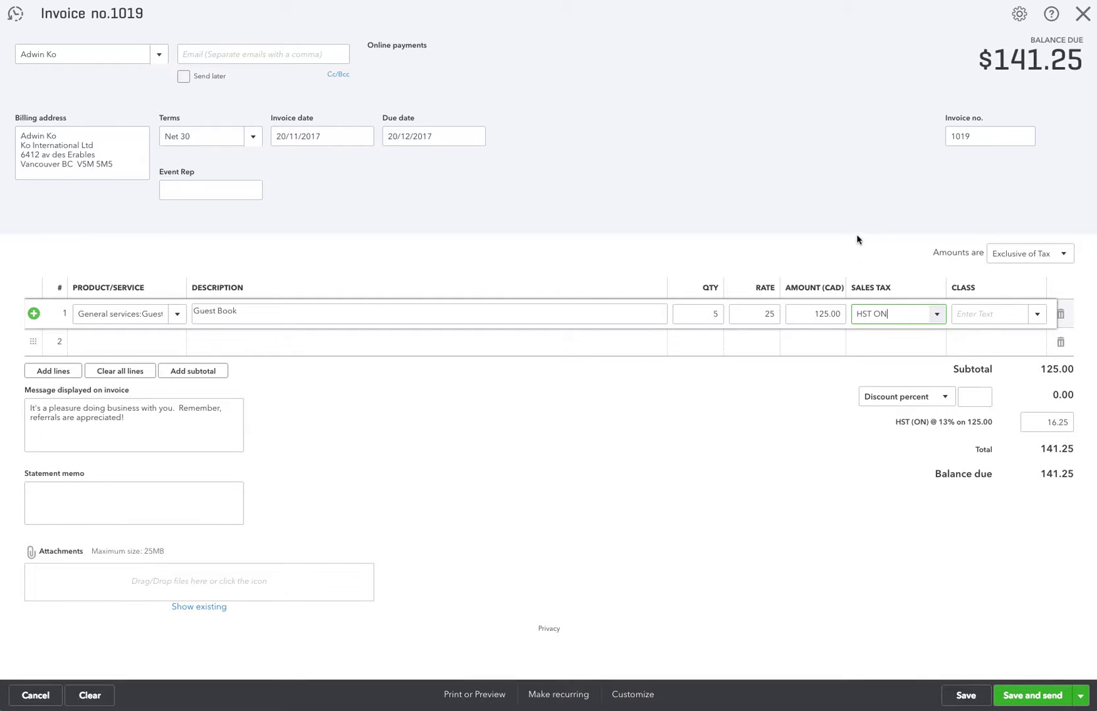
drag(981, 138, 945, 140)
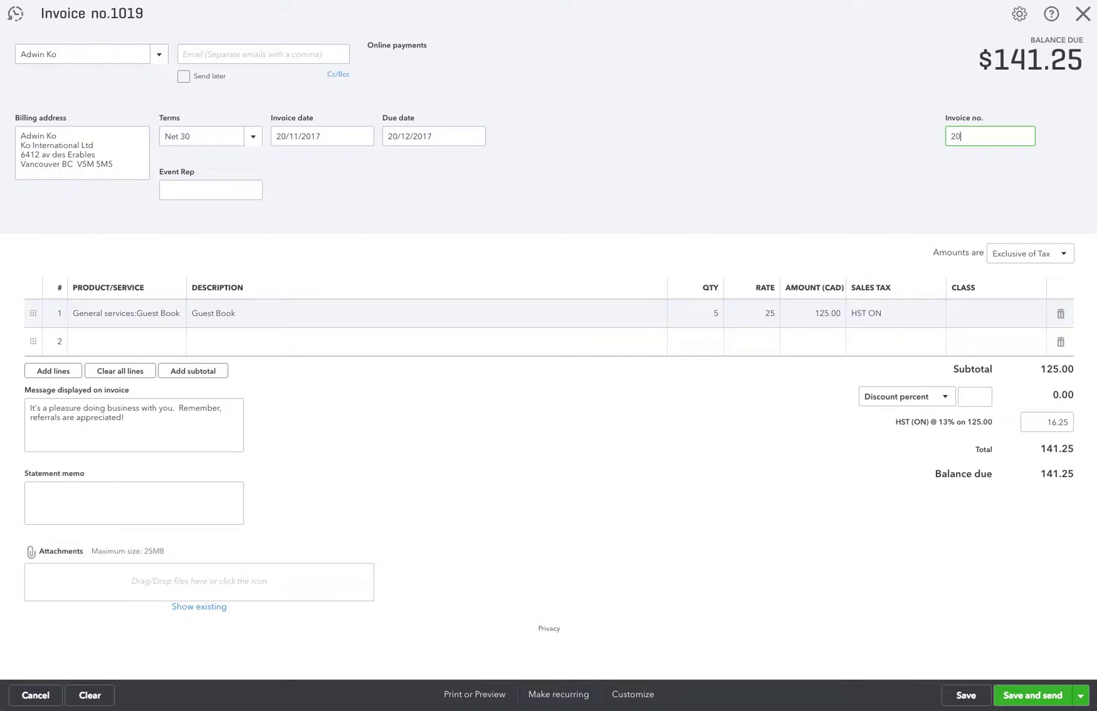
- Change the invoice number to 2001, save it, and close the invoice
text(01)
click(753, 207)
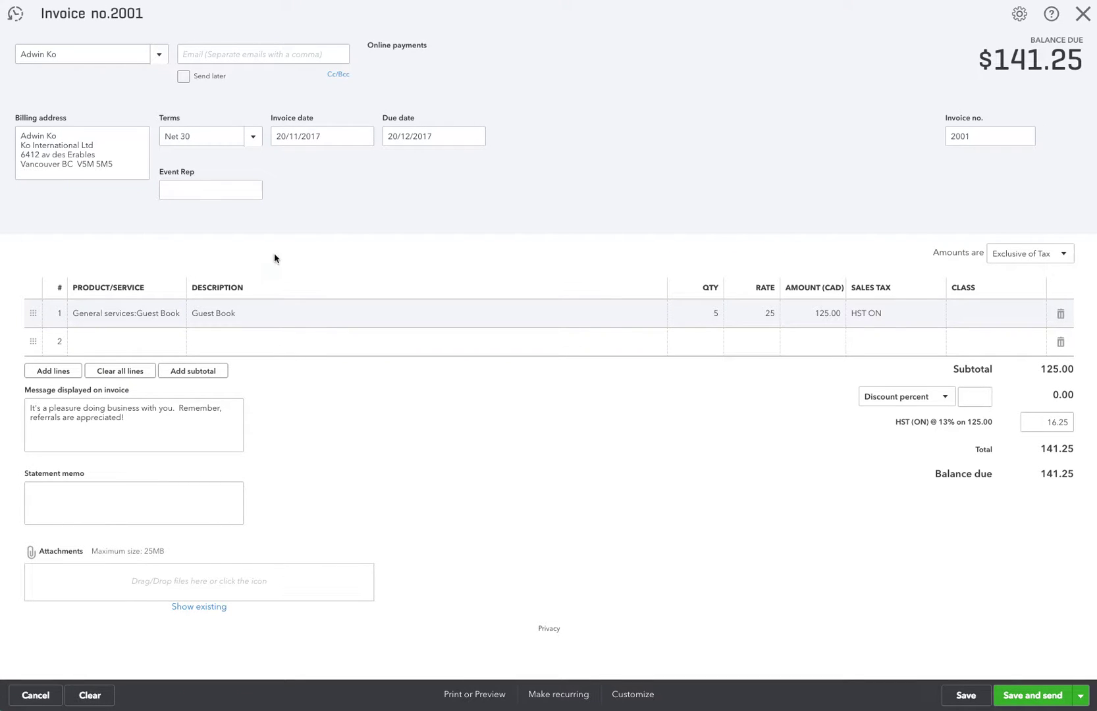
click(965, 697)
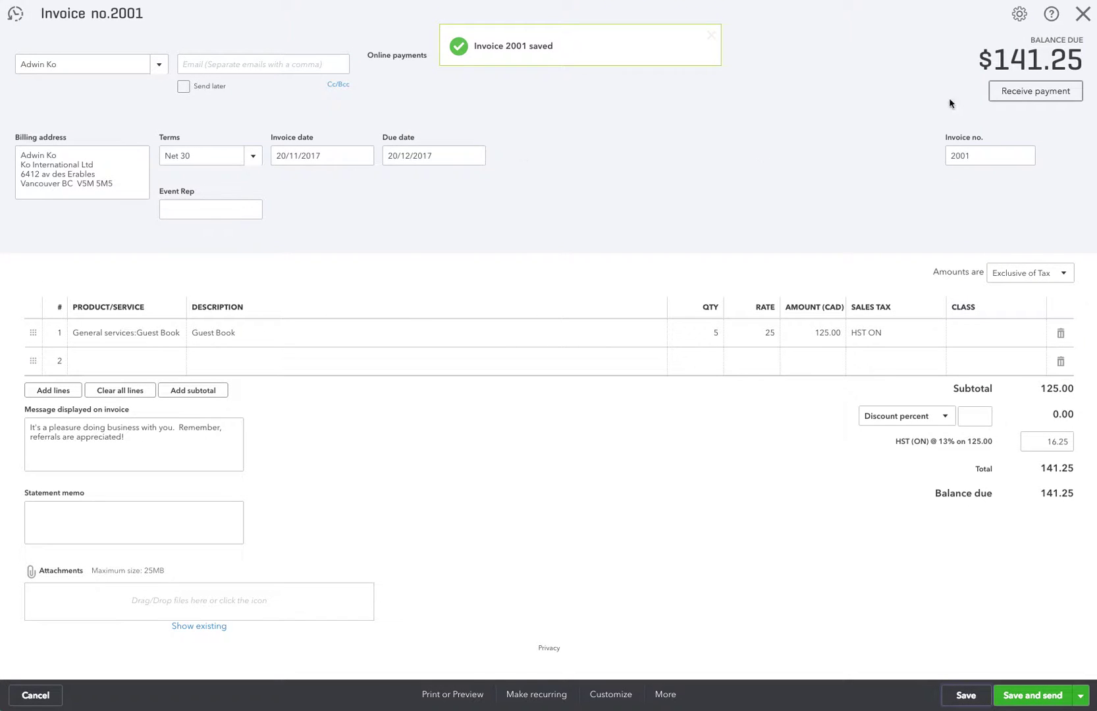
click(1082, 14)
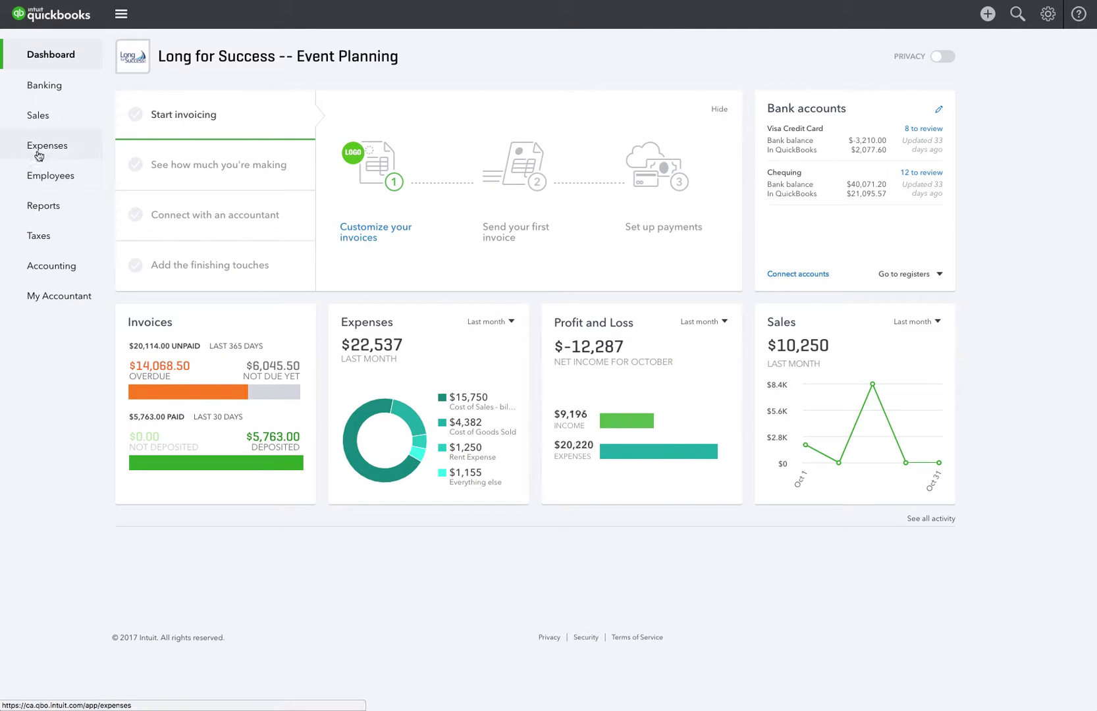
- Open the customer's account from Sales > Customers to view invoices 1018 and 2001
click(42, 117)
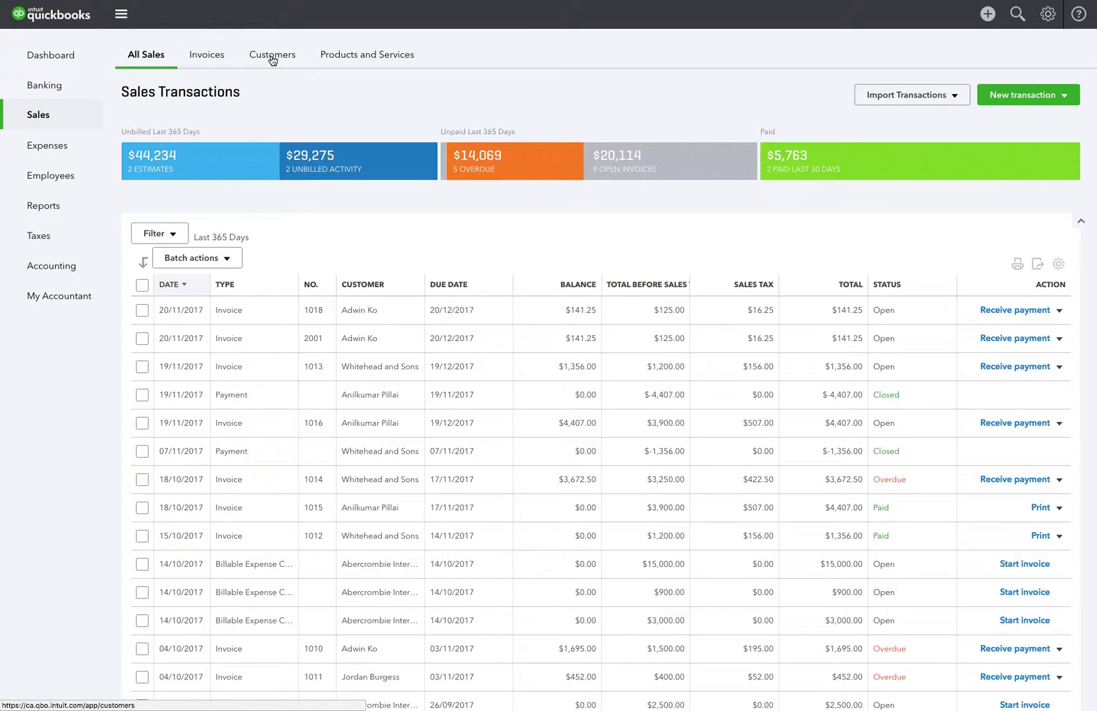
click(272, 58)
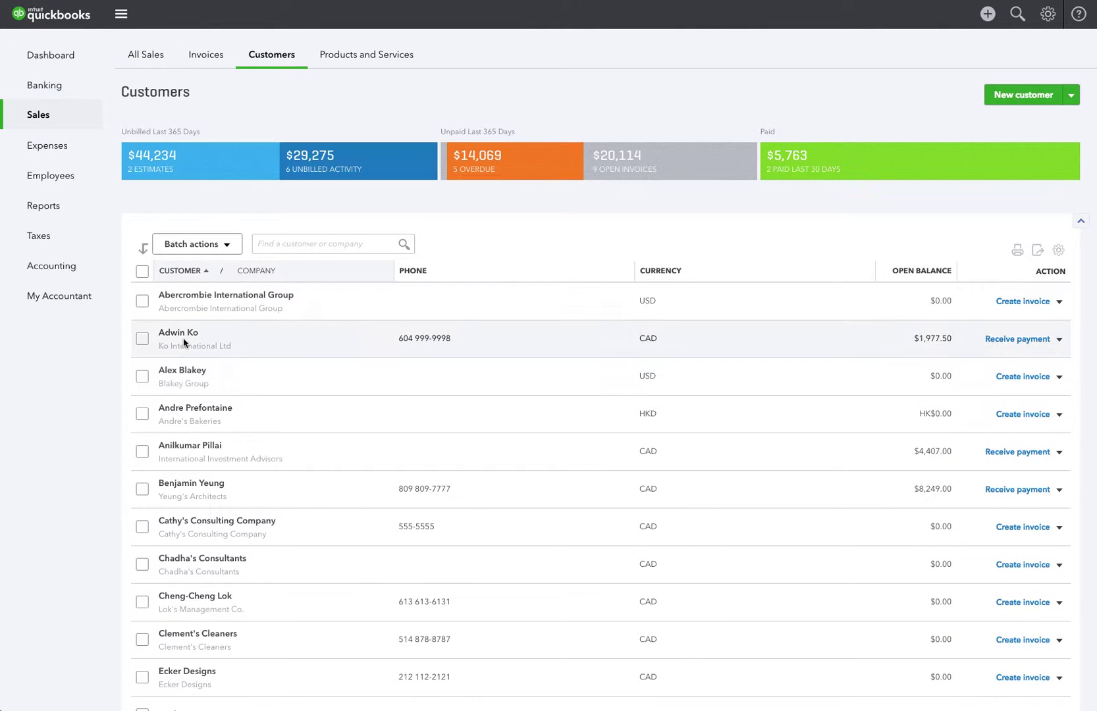
click(185, 342)
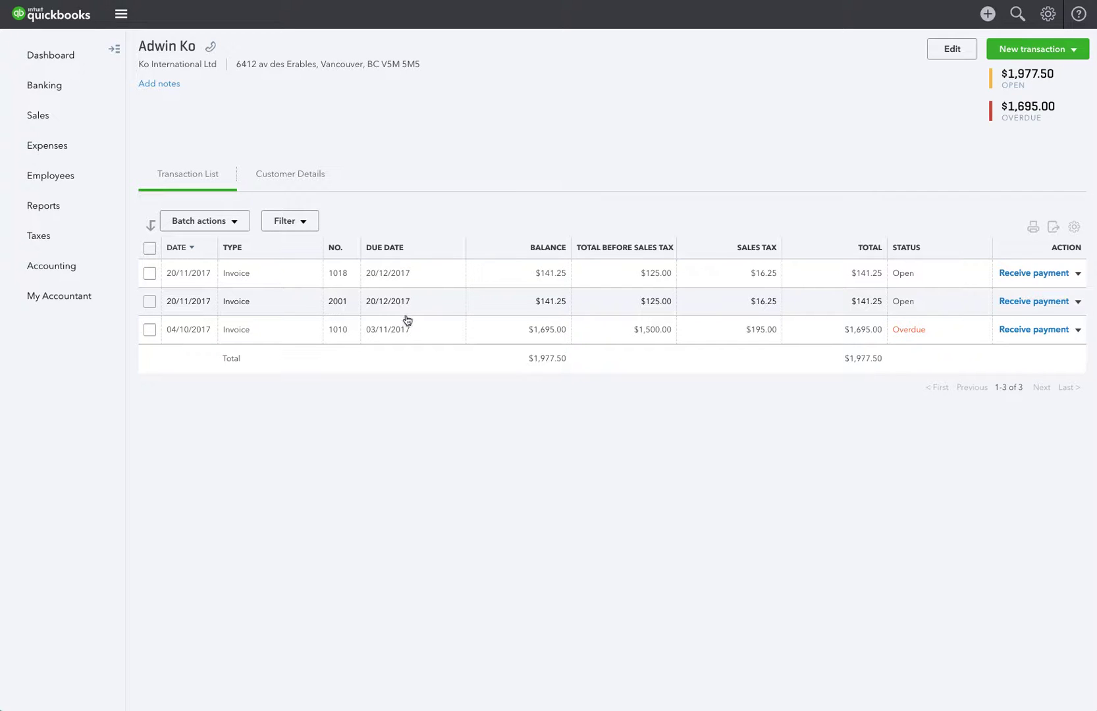
- Start another new invoice for the same customer
click(988, 16)
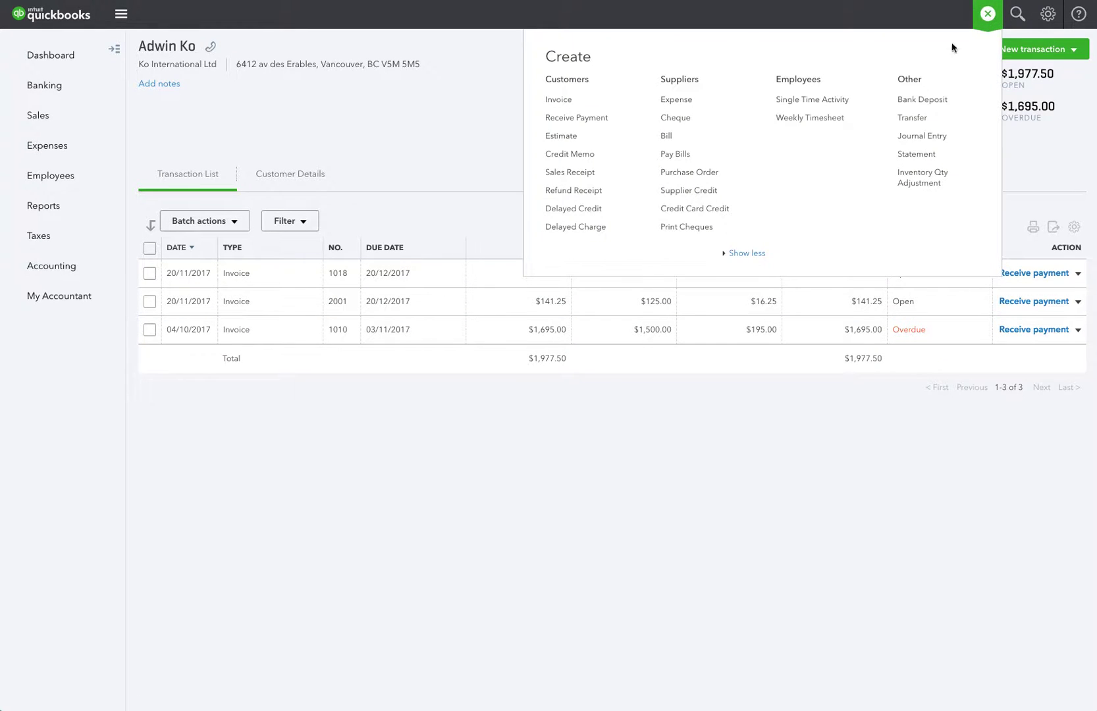
click(573, 105)
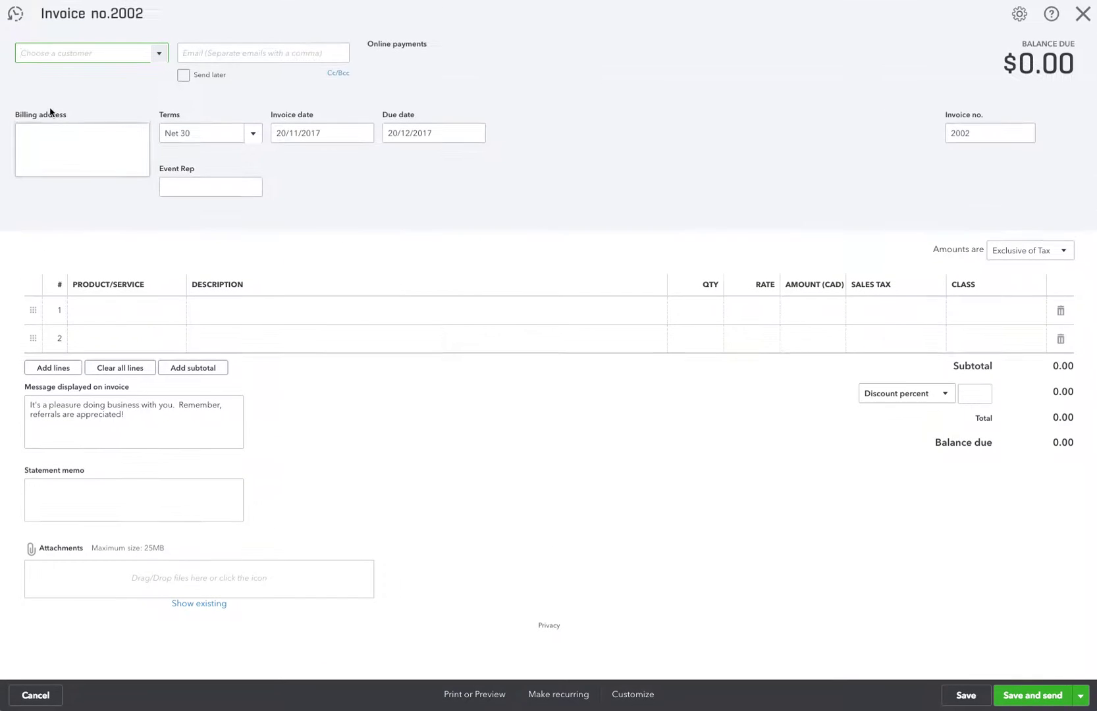
text(adwin)
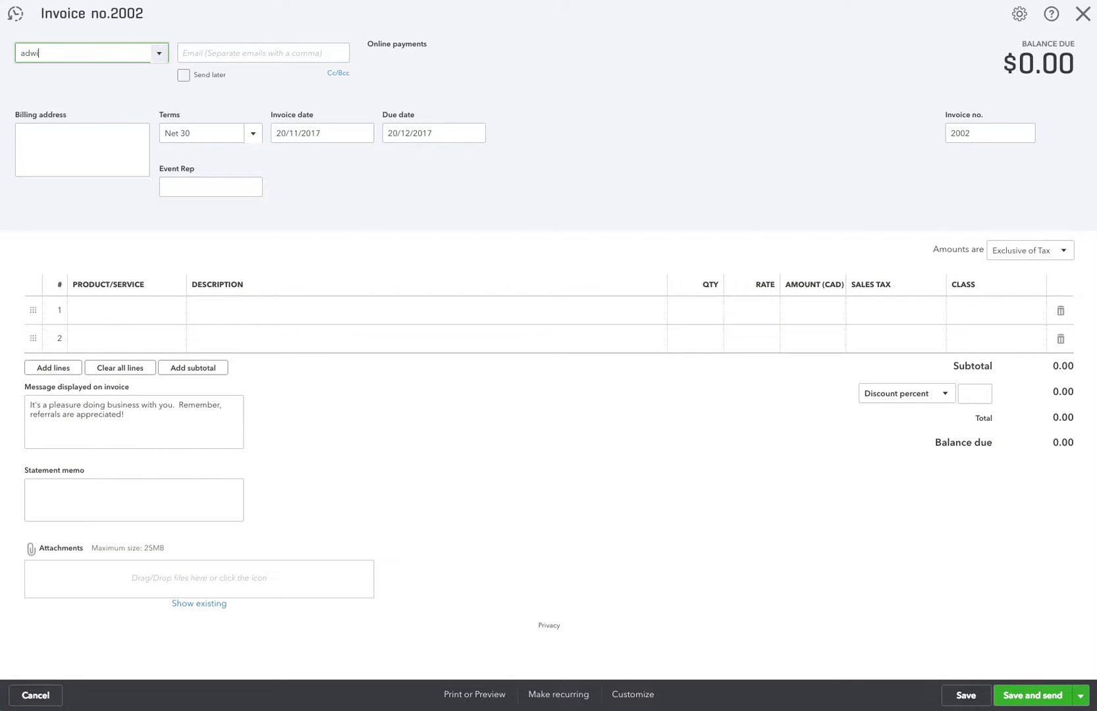
click(55, 100)
- Bill one Gold party with HST ON (13%) and save it as invoice 2002, totalling 2,260.00
click(161, 321)
click(176, 311)
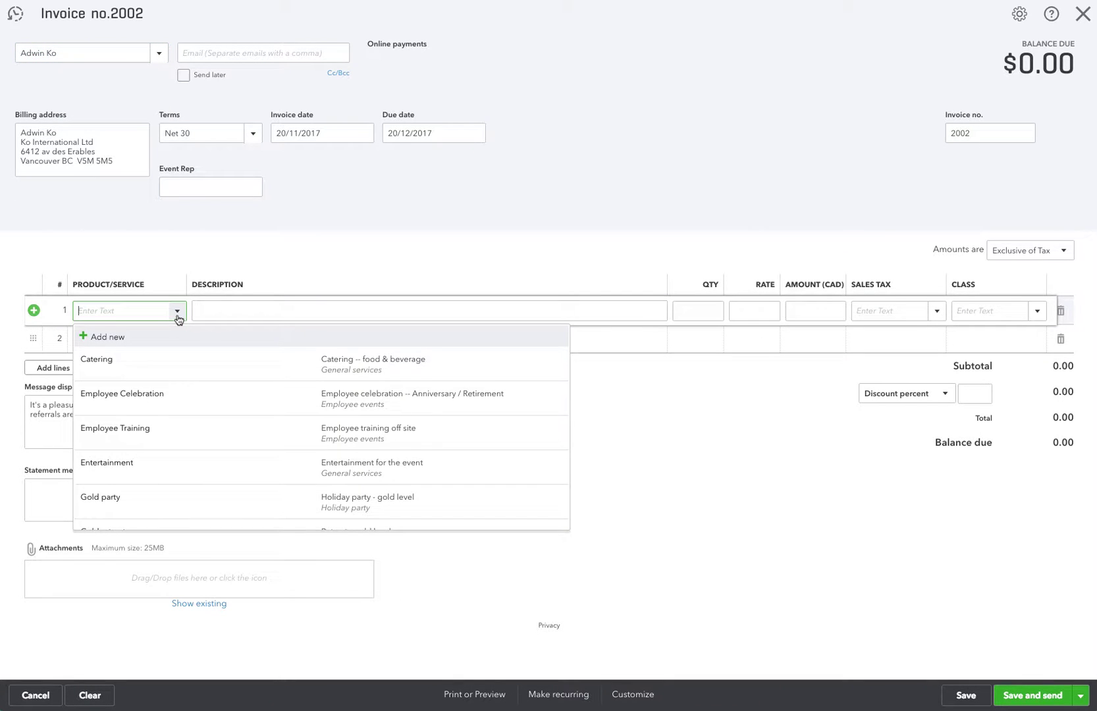
click(173, 498)
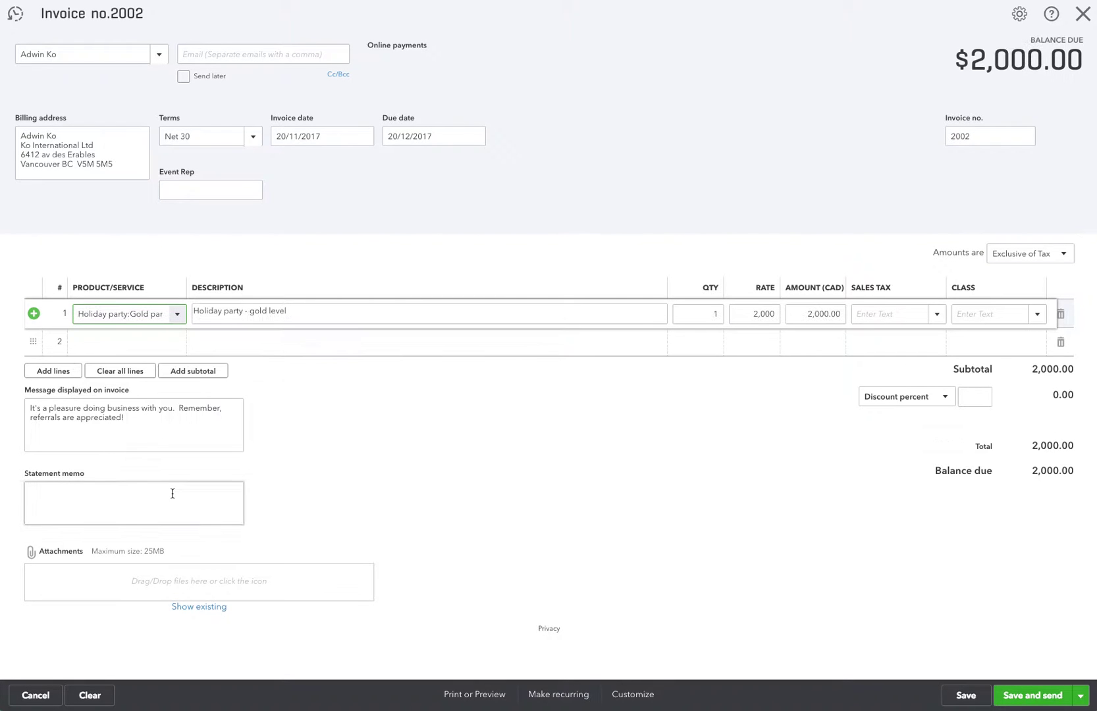
click(936, 315)
click(917, 384)
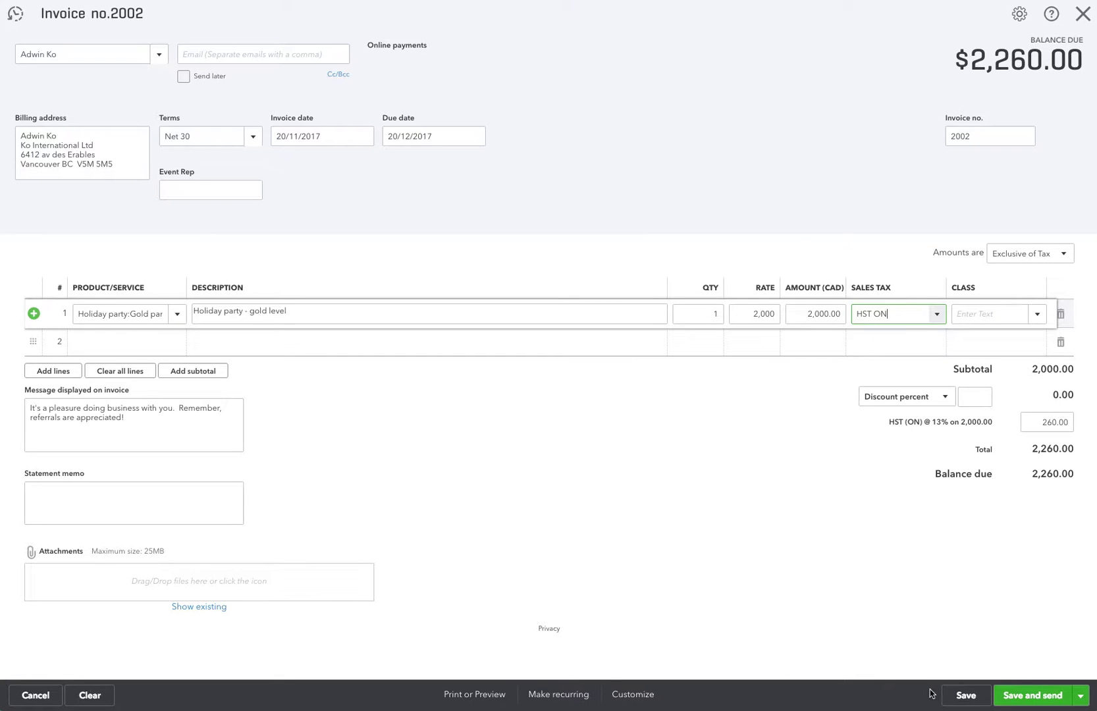
click(966, 695)
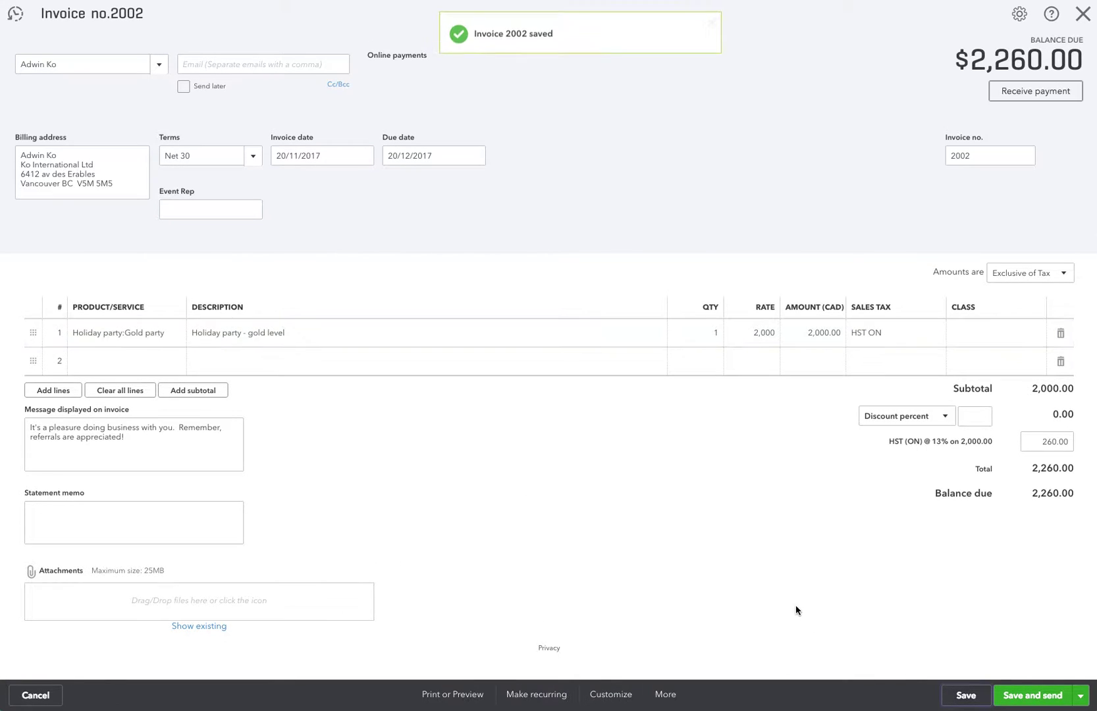